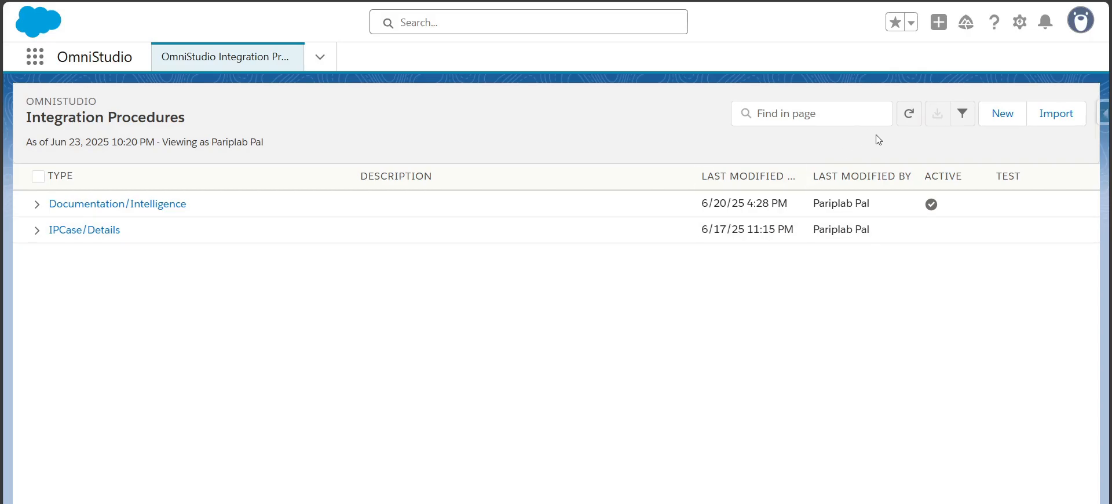
# - Create and save an integration procedure named HTTP action IP with type httpAction and subtype Ip
pyautogui.click(1003, 118)
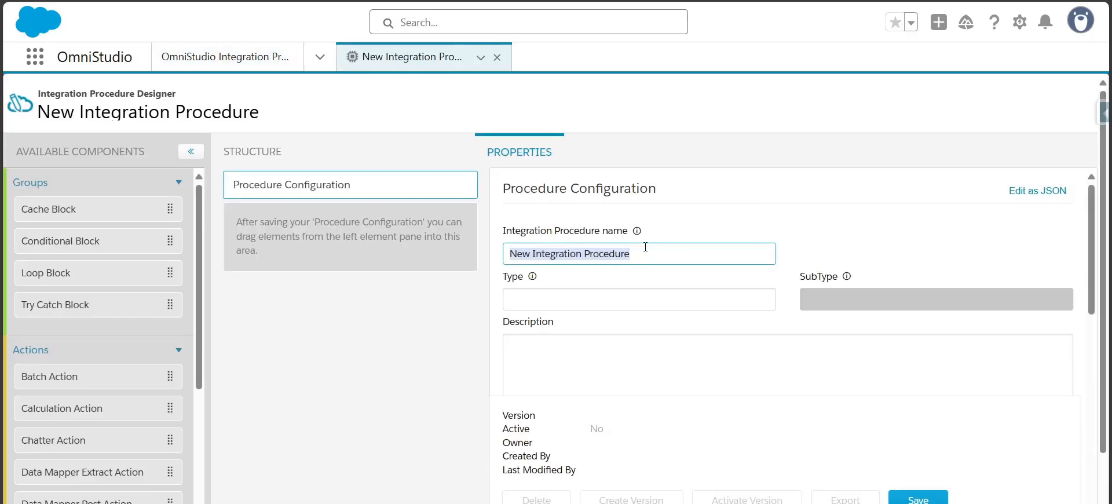
pyautogui.write('HT')
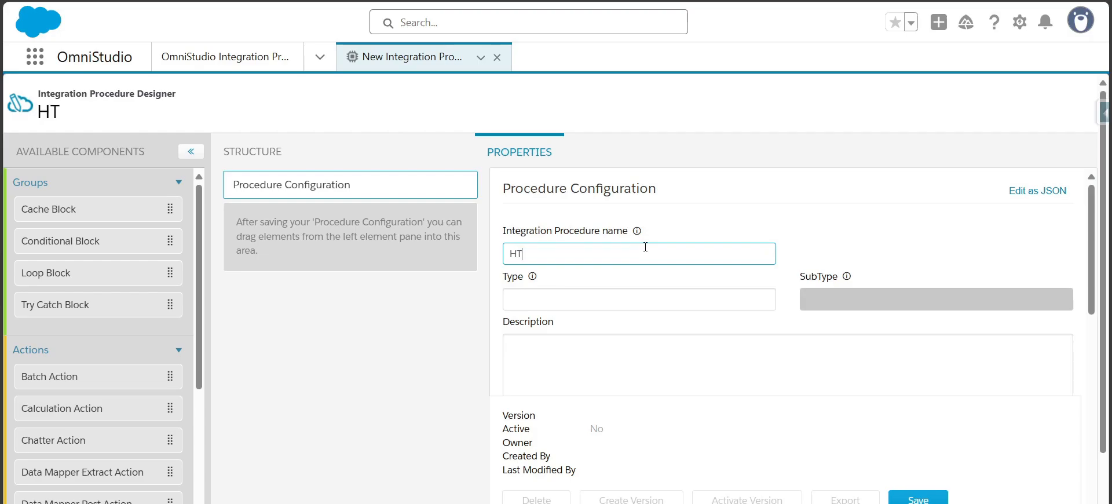
pyautogui.write('TP action IP')
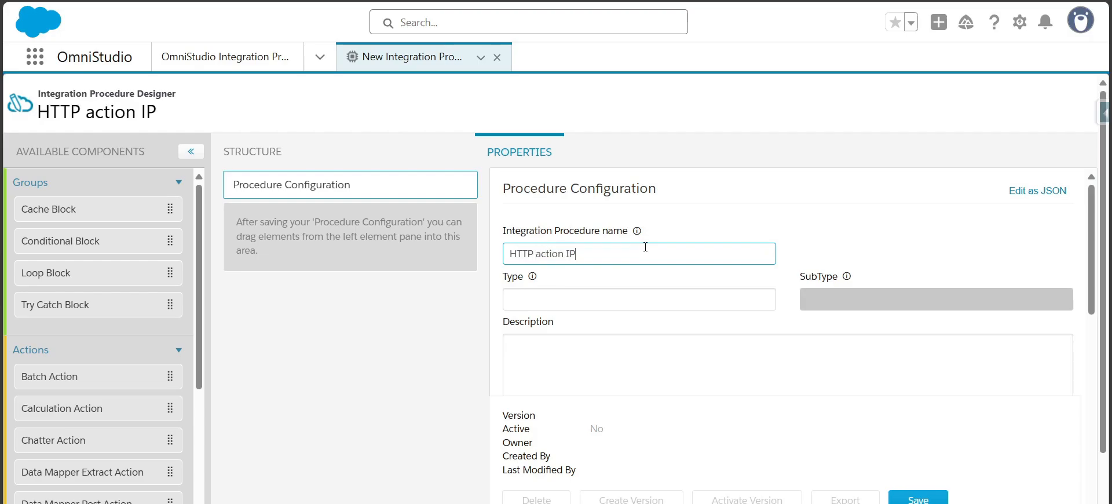
pyautogui.press('Tab')
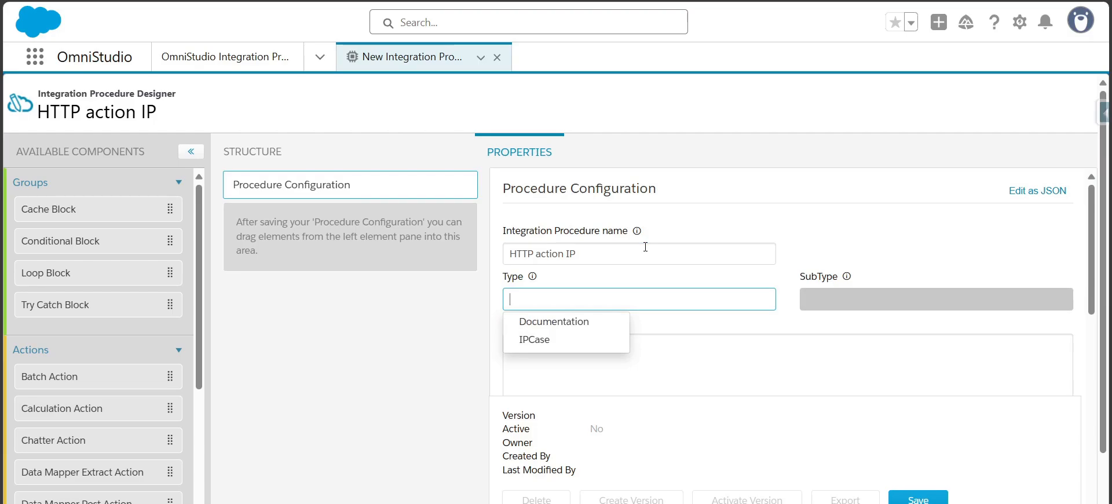
pyautogui.write('httpAction')
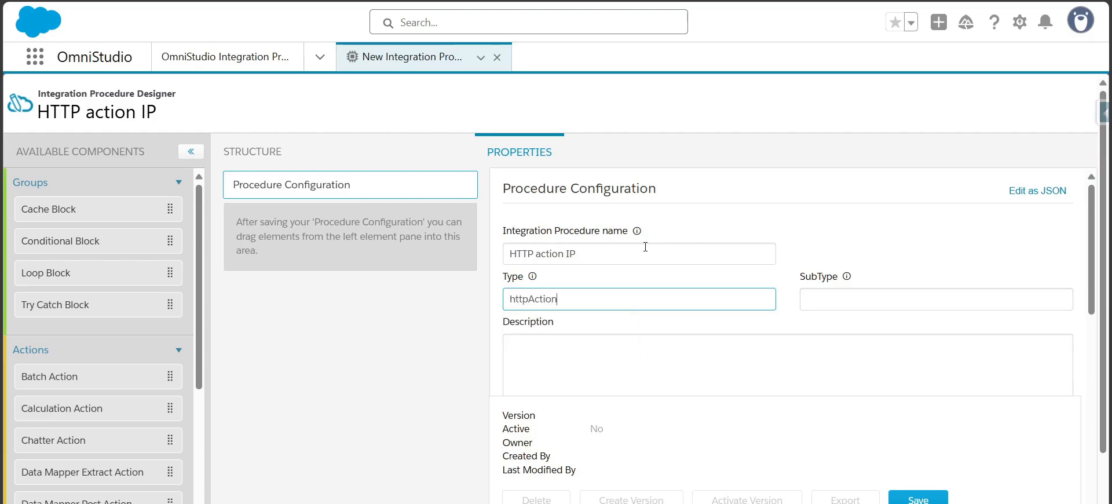
pyautogui.press('Tab')
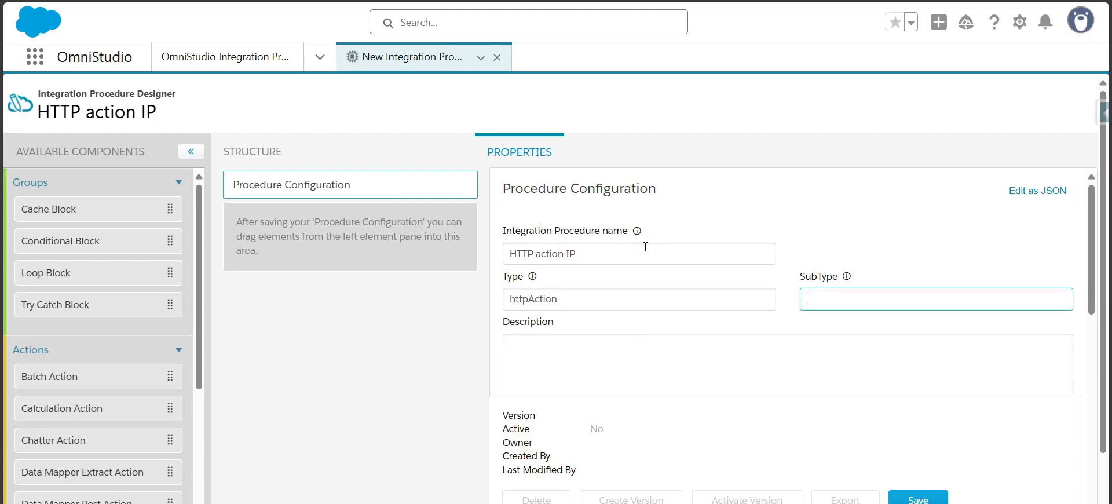
pyautogui.click(918, 499)
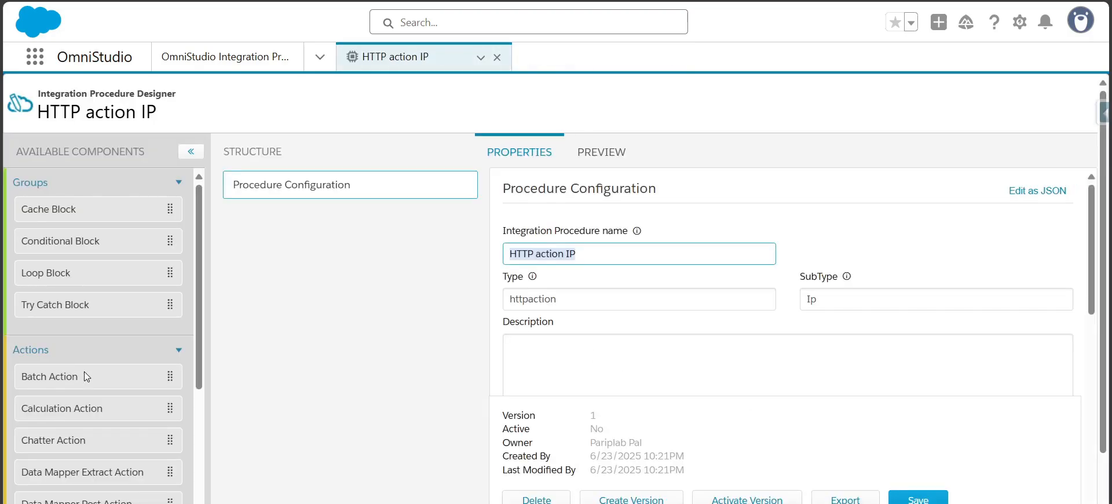
# - Add an HTTP Action element to the procedure structure below Procedure Configuration
pyautogui.scroll(-6, 85, 375)
pyautogui.scroll(-1, 84, 375)
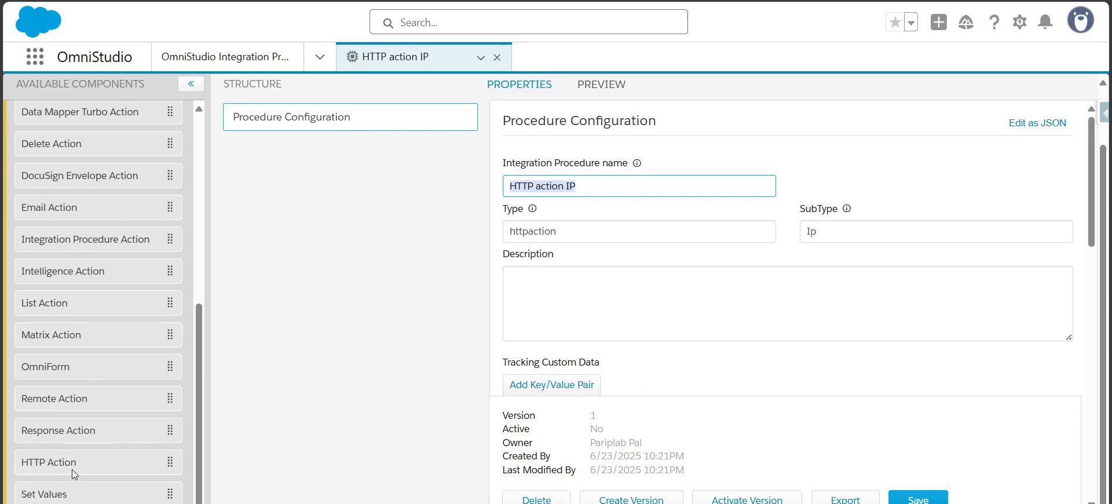
pyautogui.moveTo(75, 464); pyautogui.dragTo(340, 192)
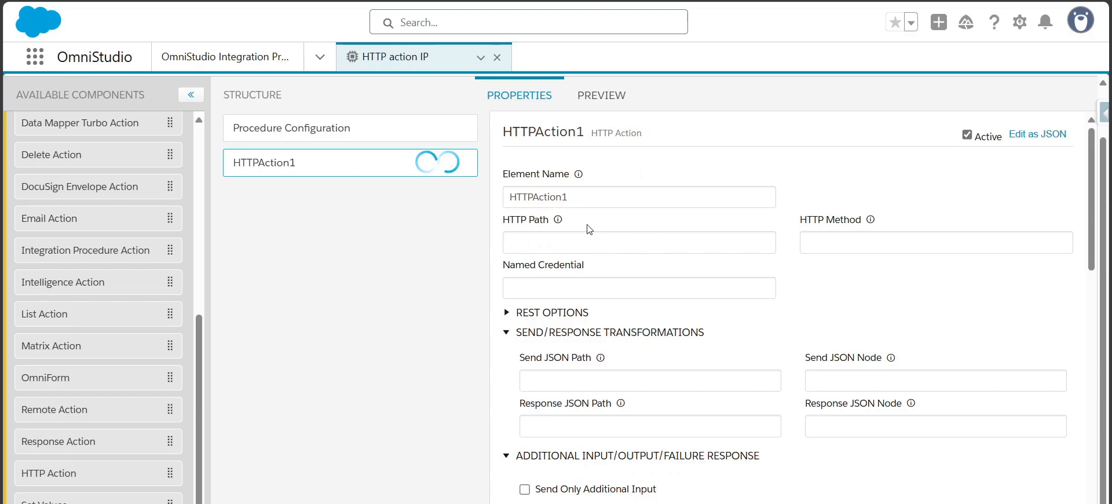
# - Examine the HTTP Action's path, method and named credential settings, and expand its REST options for review
pyautogui.moveTo(1090, 221)
pyautogui.mouseDown()
pyautogui.moveTo(1092, 237)
pyautogui.moveTo(1092, 221)
pyautogui.mouseUp()
pyautogui.moveTo(563, 218)
pyautogui.moveTo(878, 226)
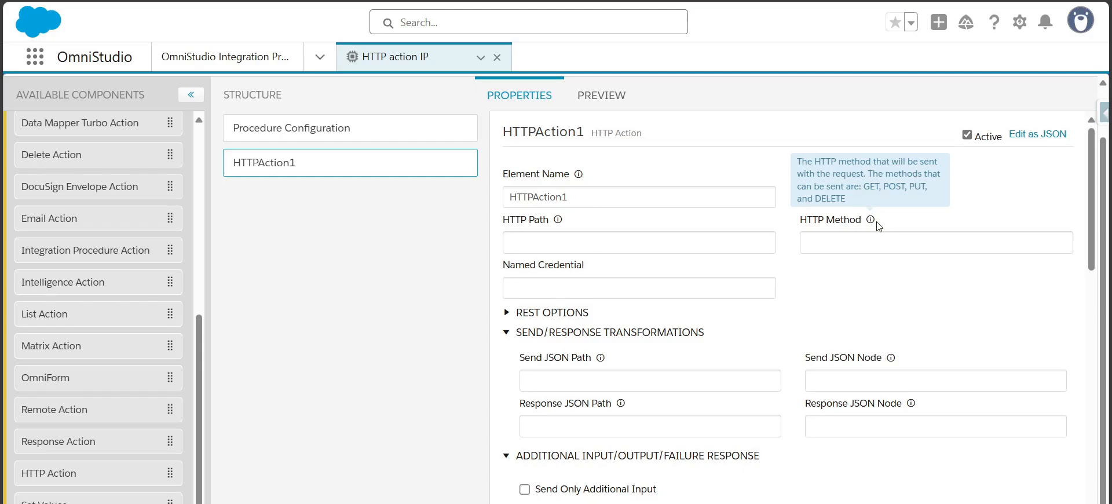
pyautogui.click(585, 283)
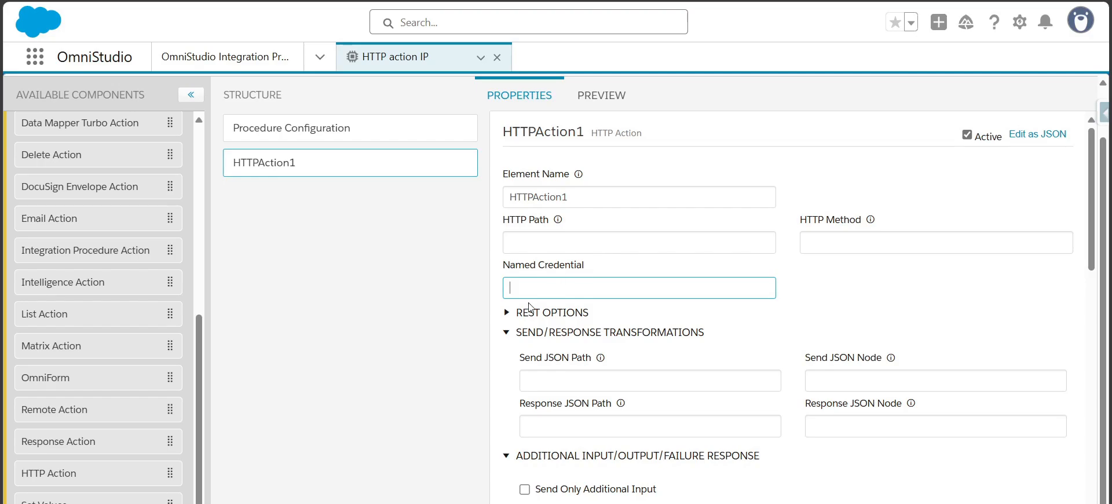
pyautogui.click(507, 313)
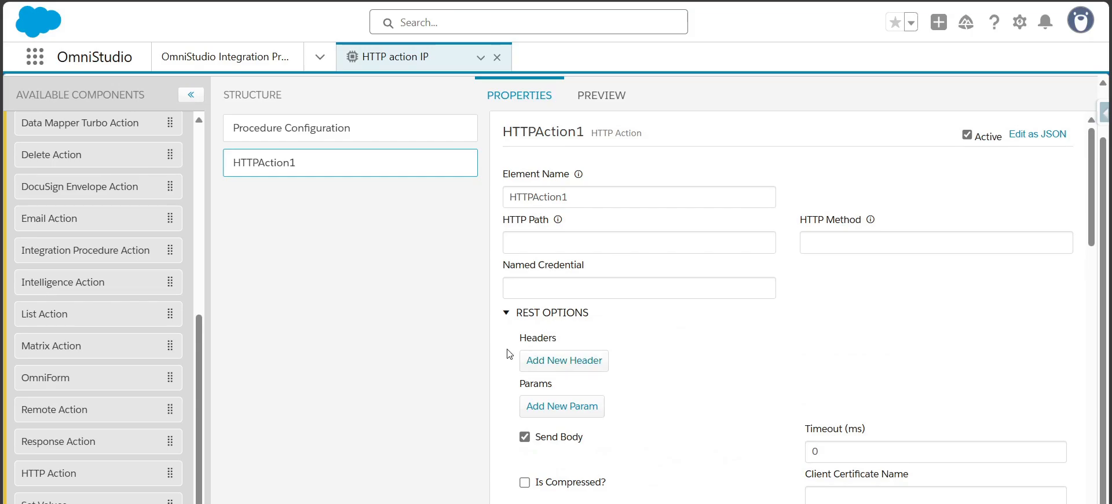
pyautogui.moveTo(1089, 226); pyautogui.dragTo(1089, 265)
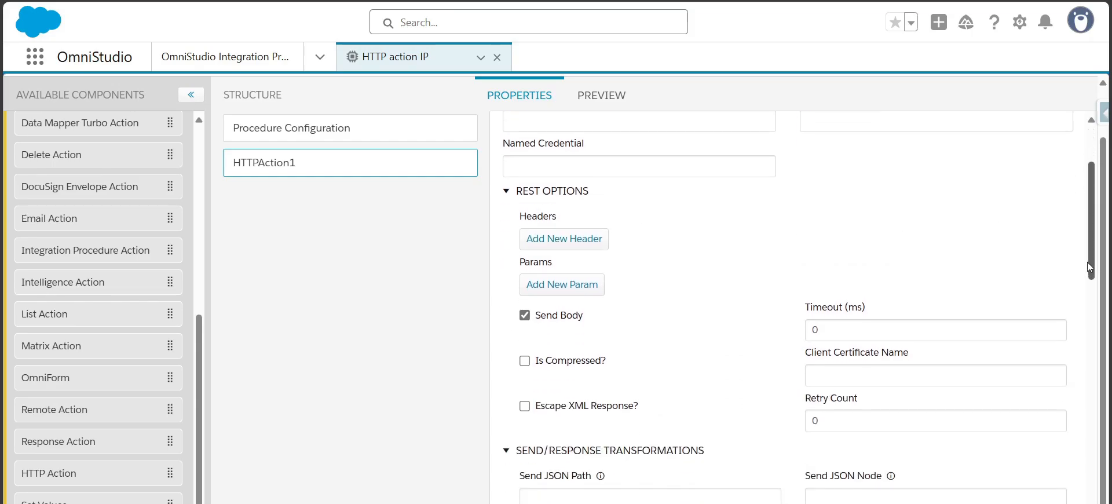
# - Try out an empty header row and an empty parameter row in the REST options, and delete both
pyautogui.click(542, 238)
pyautogui.click(1054, 268)
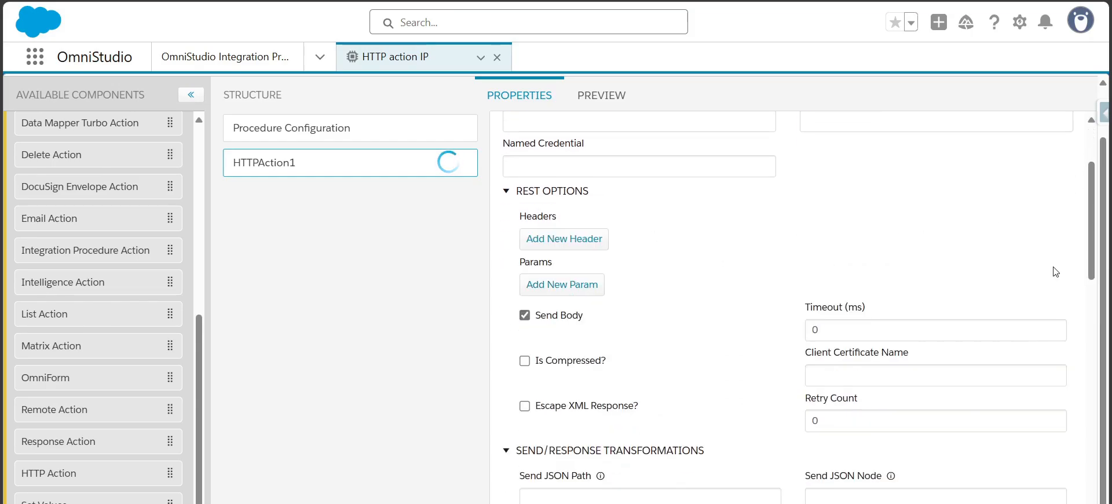
pyautogui.click(559, 284)
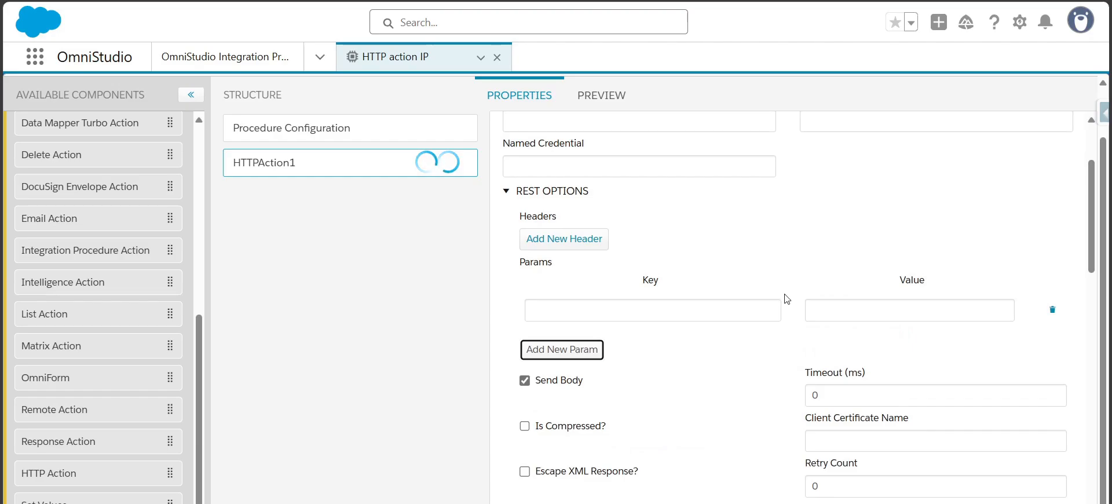
pyautogui.click(1053, 310)
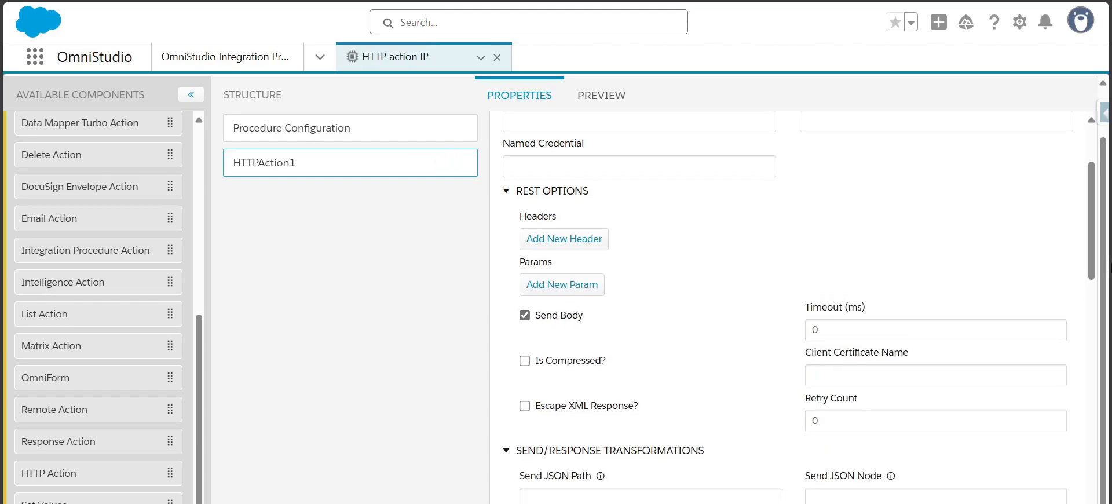
pyautogui.moveTo(1092, 255); pyautogui.dragTo(1091, 220)
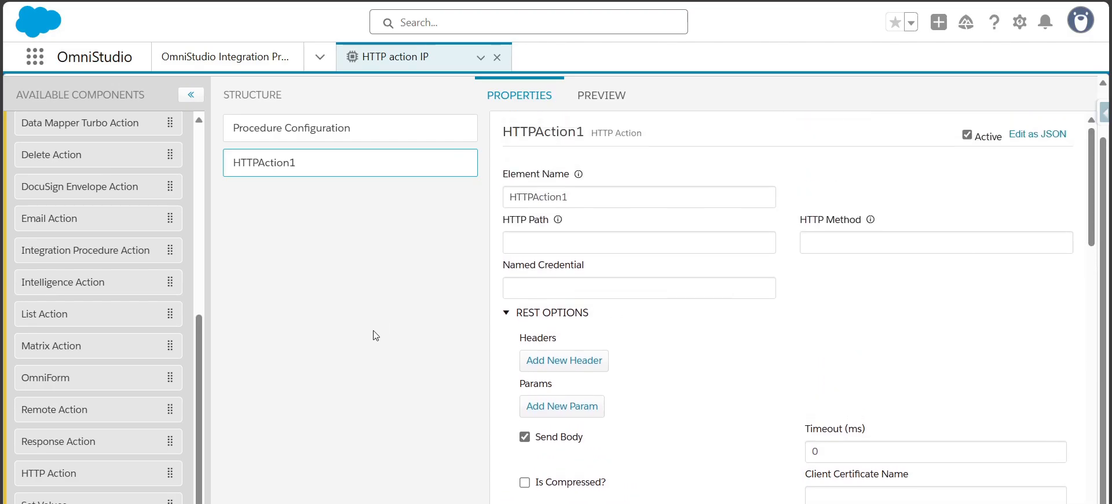
# - Open the DummyJSON website from the web search results and go to its Products documentation
pyautogui.scroll(1, 377, 333)
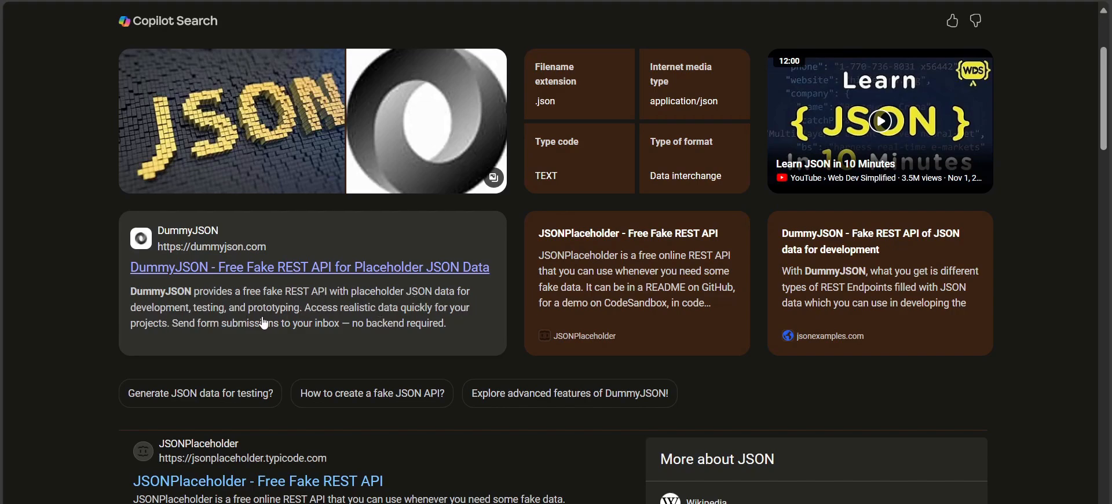
pyautogui.click(369, 273)
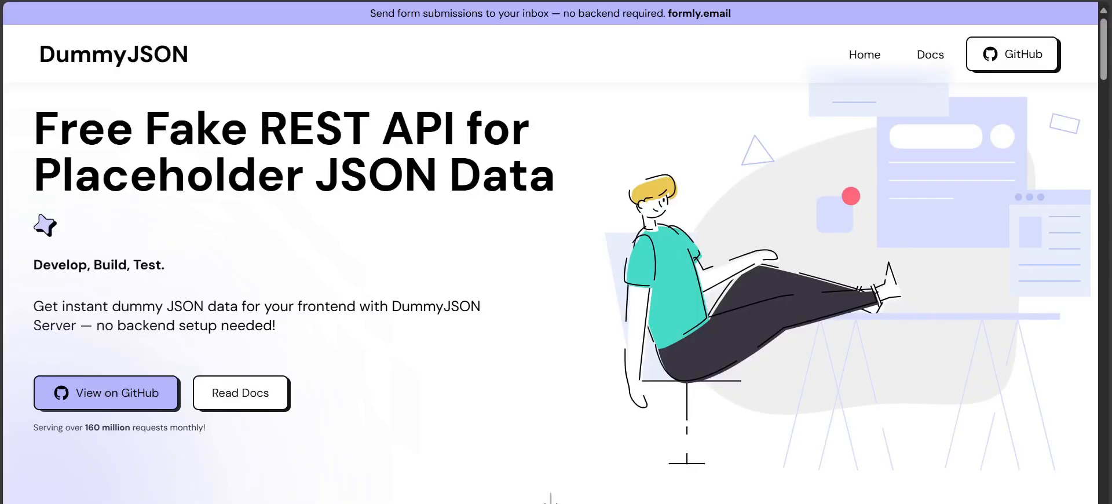
pyautogui.click(931, 55)
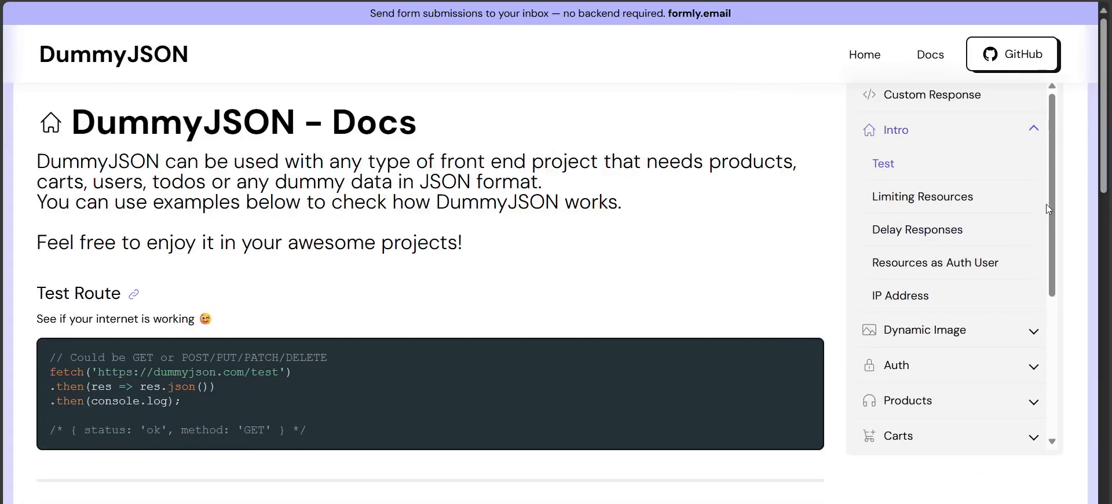
pyautogui.moveTo(1046, 204); pyautogui.dragTo(1060, 322)
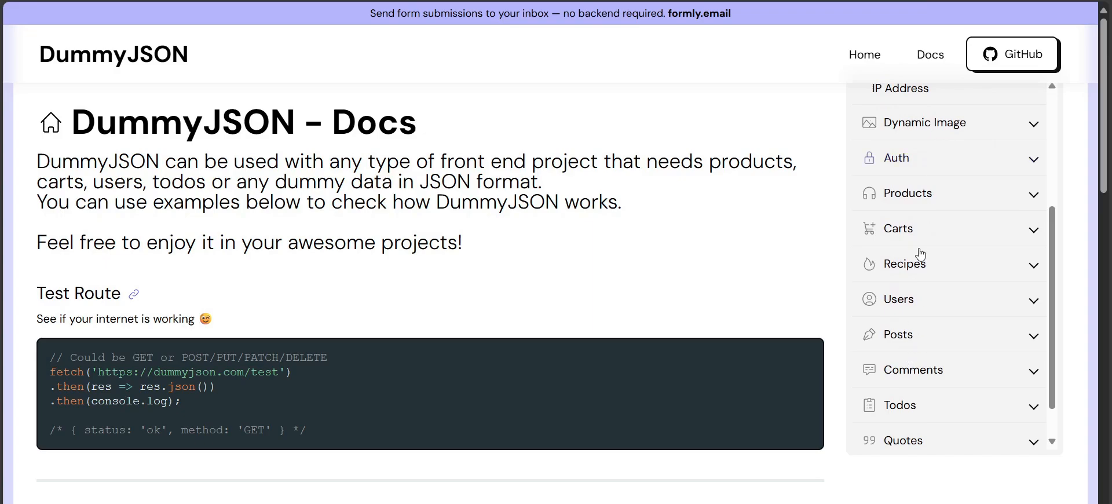
pyautogui.click(925, 203)
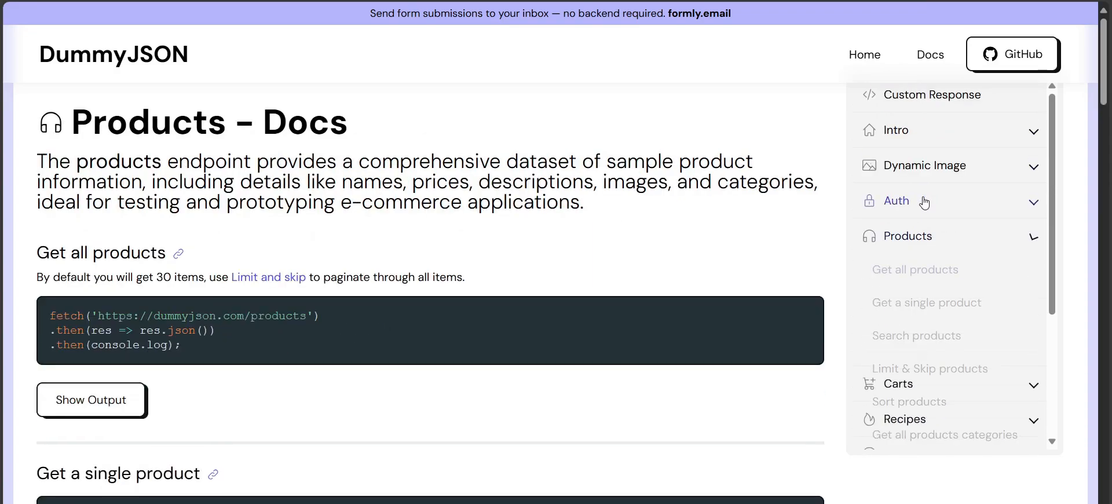
# - Examine the sample product endpoints in the DummyJSON documentation, from getting all products to adding a new product
pyautogui.scroll(-2, 1054, 230)
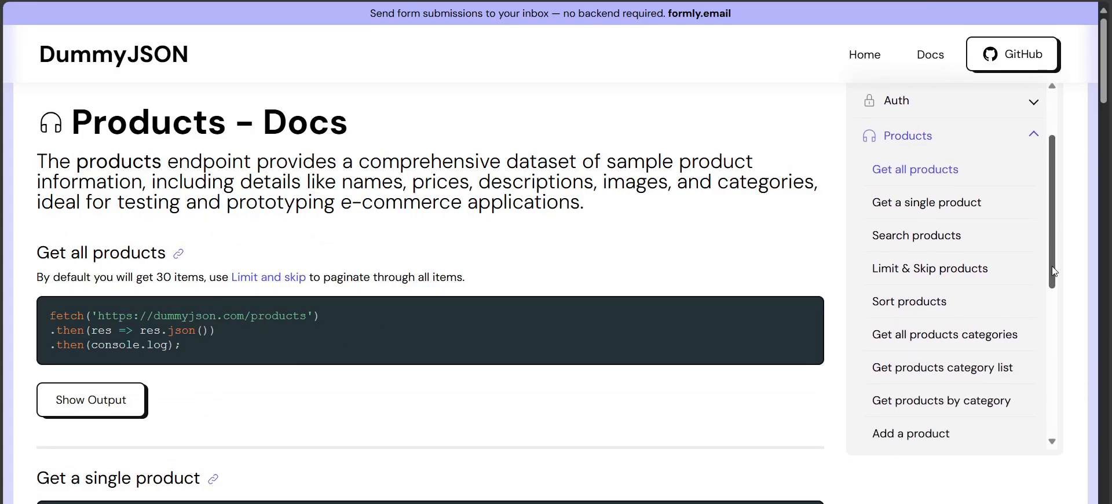
pyautogui.scroll(-1, 642, 401)
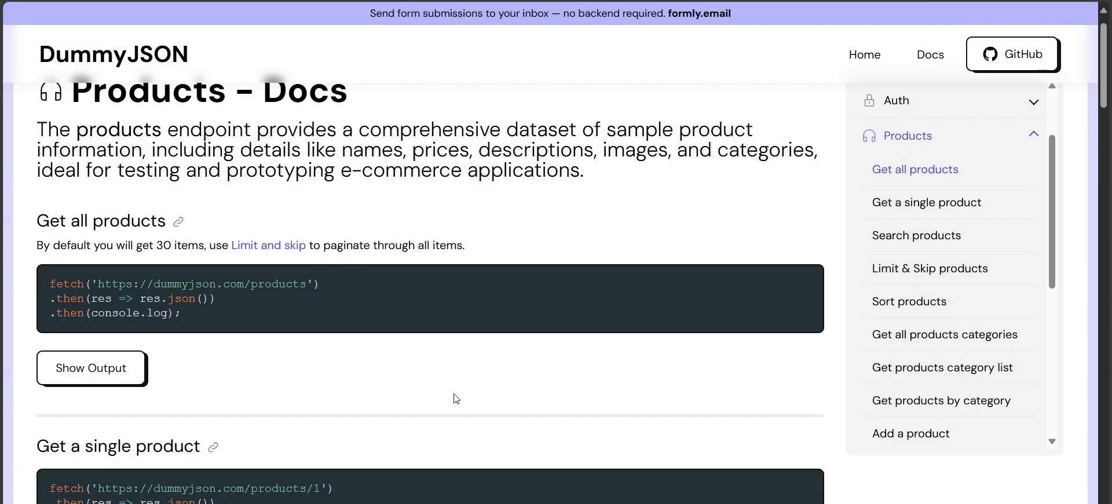
pyautogui.scroll(-2, 456, 399)
pyautogui.scroll(-5, 276, 315)
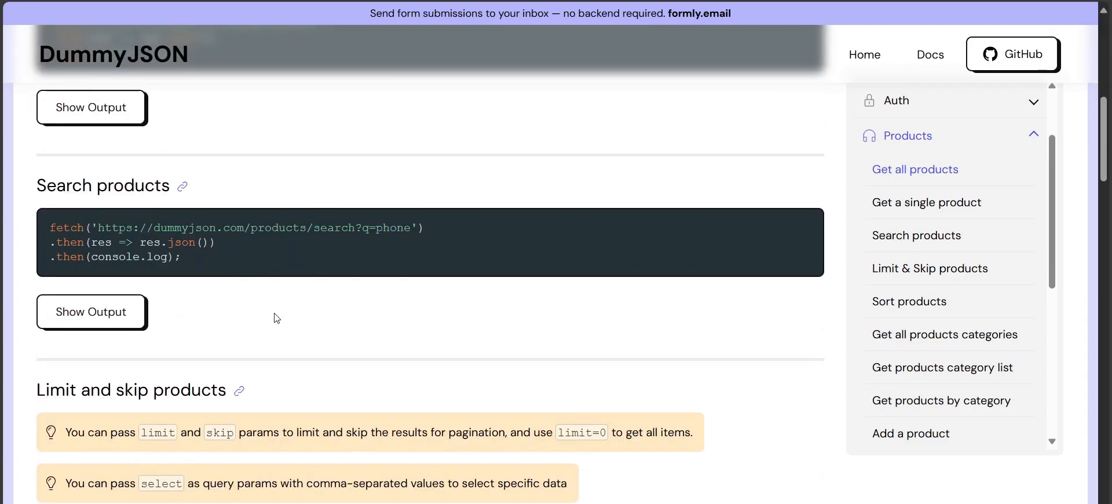
pyautogui.scroll(-9, 161, 210)
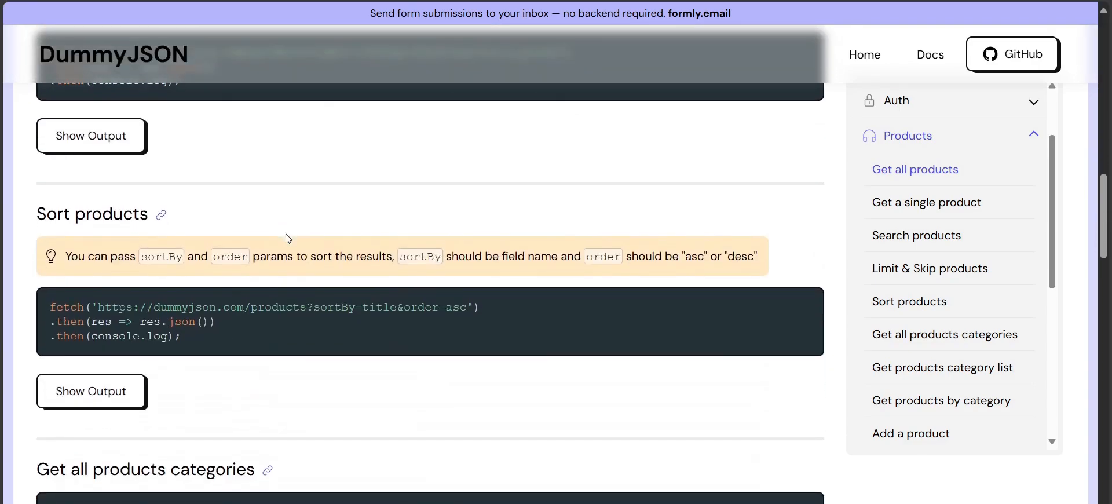
pyautogui.scroll(-2, 287, 233)
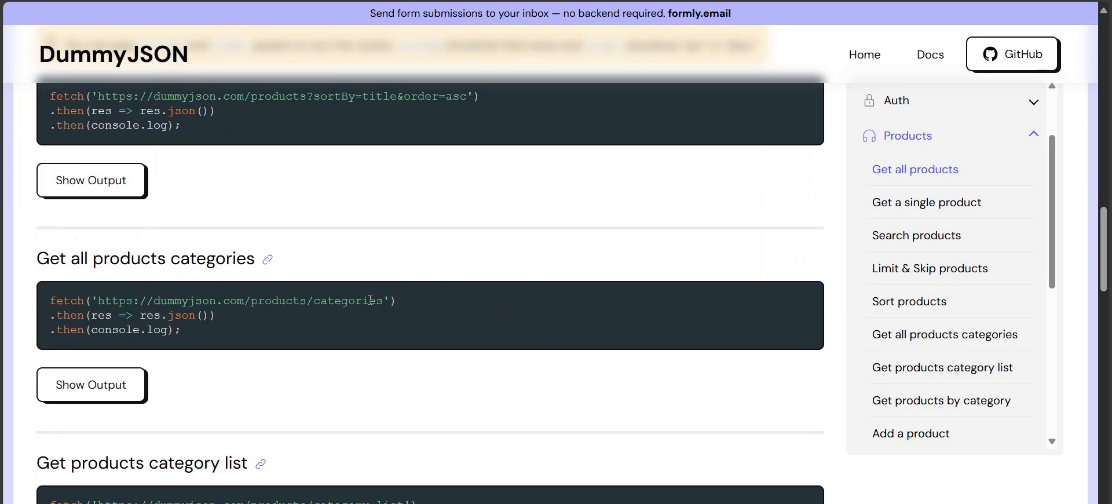
pyautogui.scroll(-1, 371, 300)
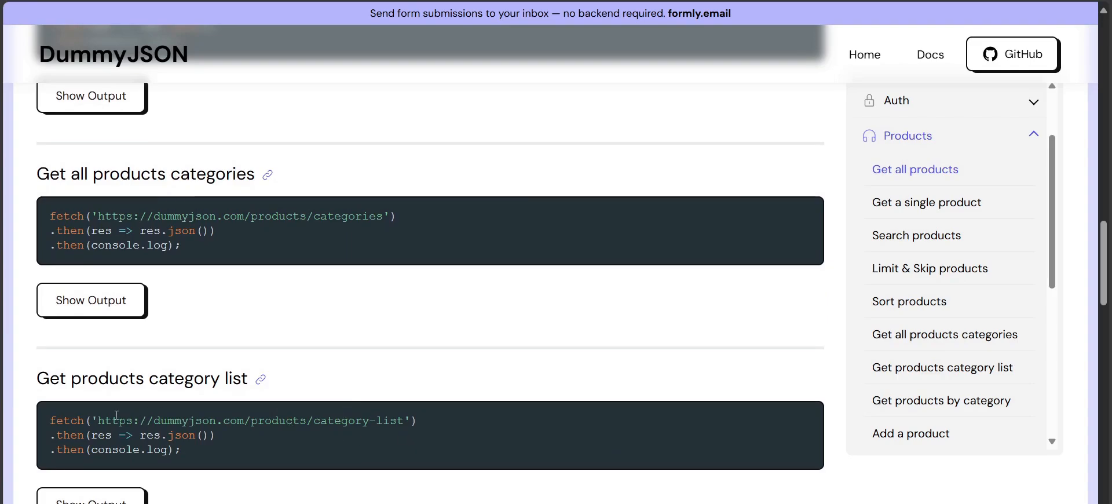
pyautogui.scroll(-2, 410, 400)
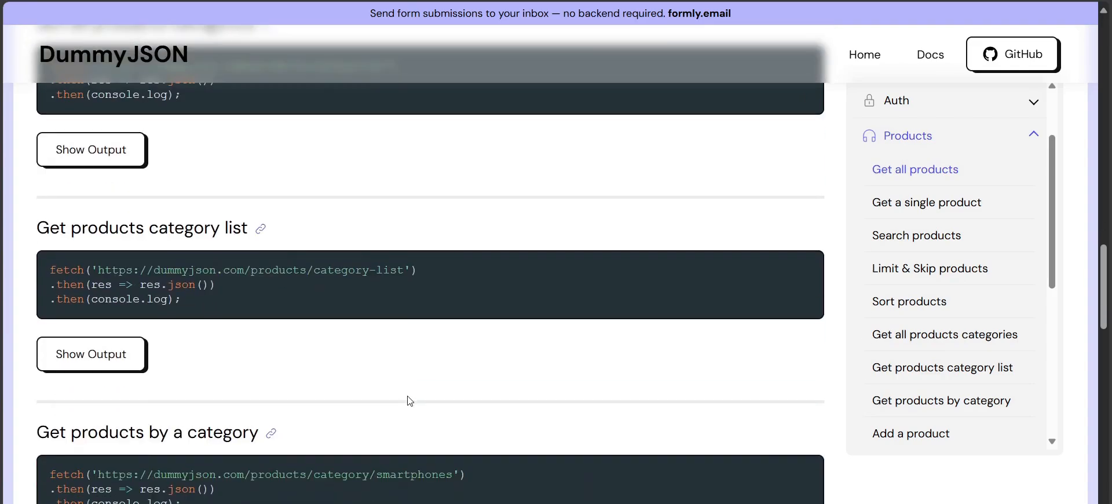
pyautogui.scroll(-8, 409, 400)
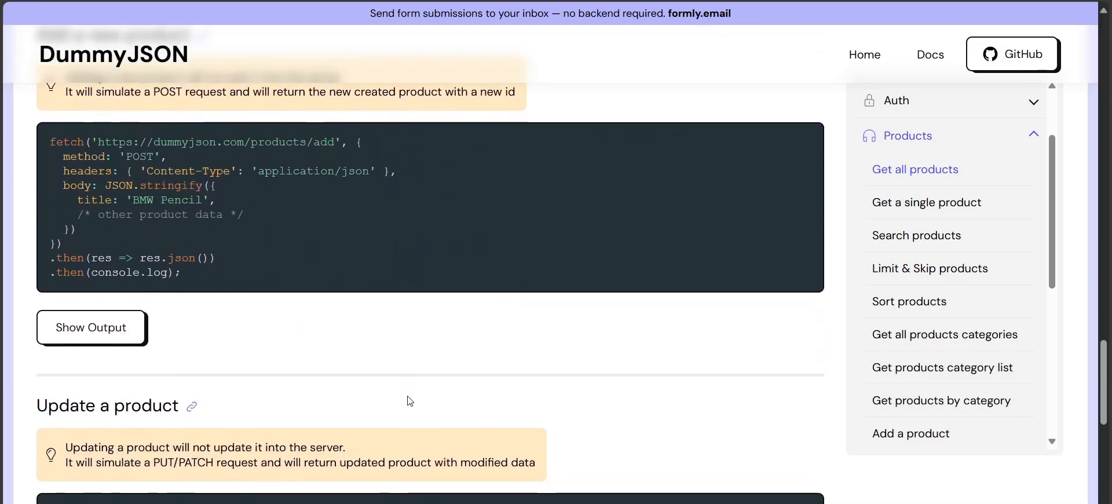
pyautogui.scroll(1, 288, 291)
pyautogui.scroll(1, 264, 236)
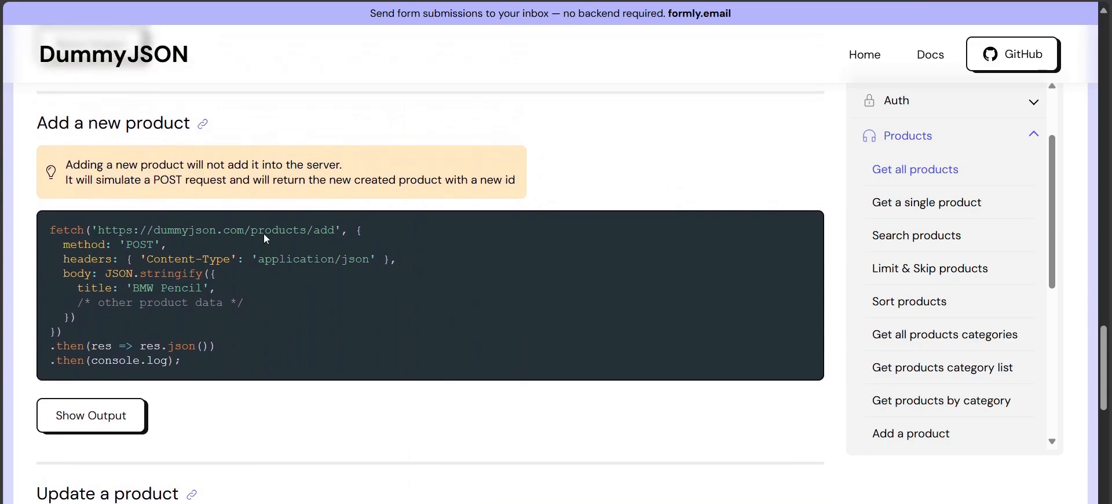
pyautogui.scroll(1, 264, 234)
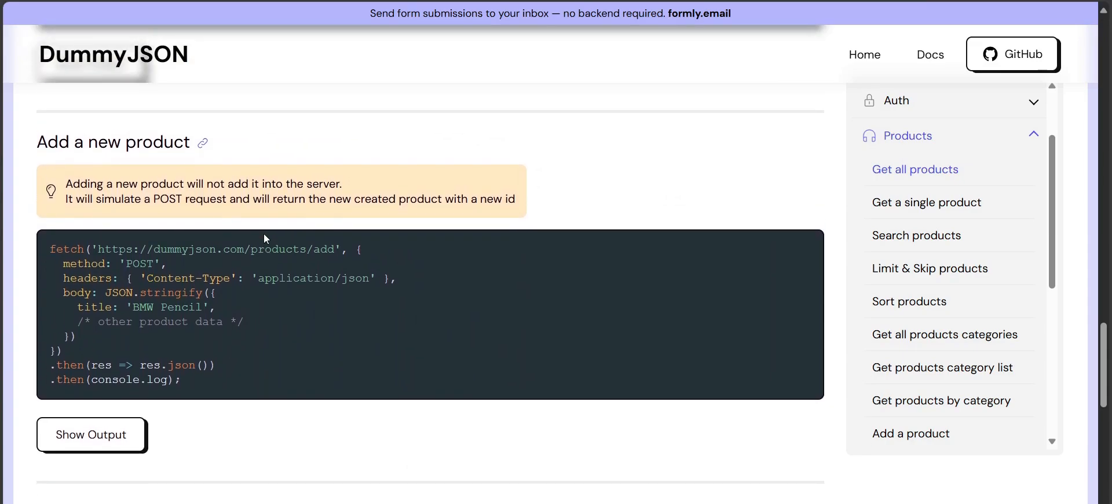
pyautogui.scroll(1, 263, 233)
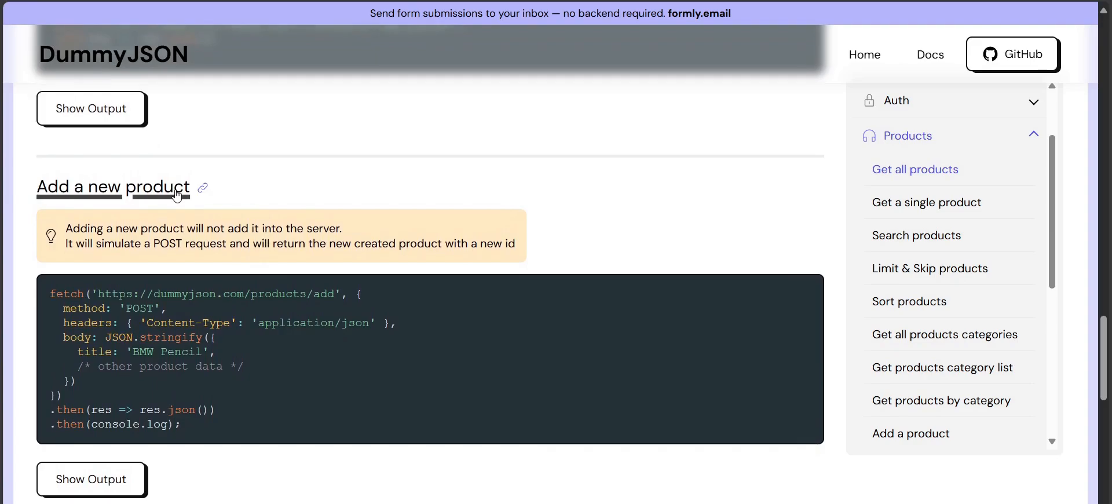
# - Copy the endpoint URL of "Get products category list" from the DummyJSON documentation and show its sample output
pyautogui.scroll(10, 234, 317)
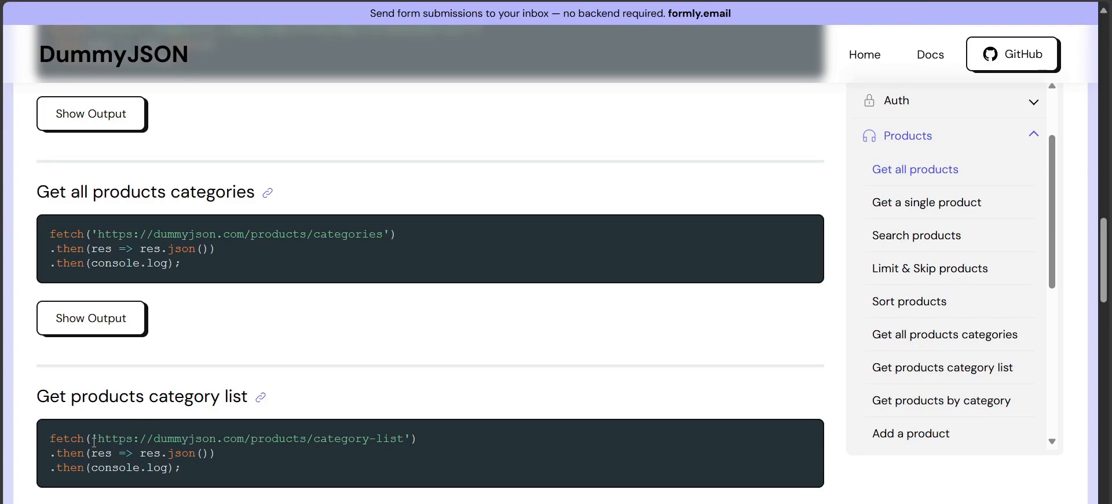
pyautogui.moveTo(97, 439); pyautogui.dragTo(414, 438)
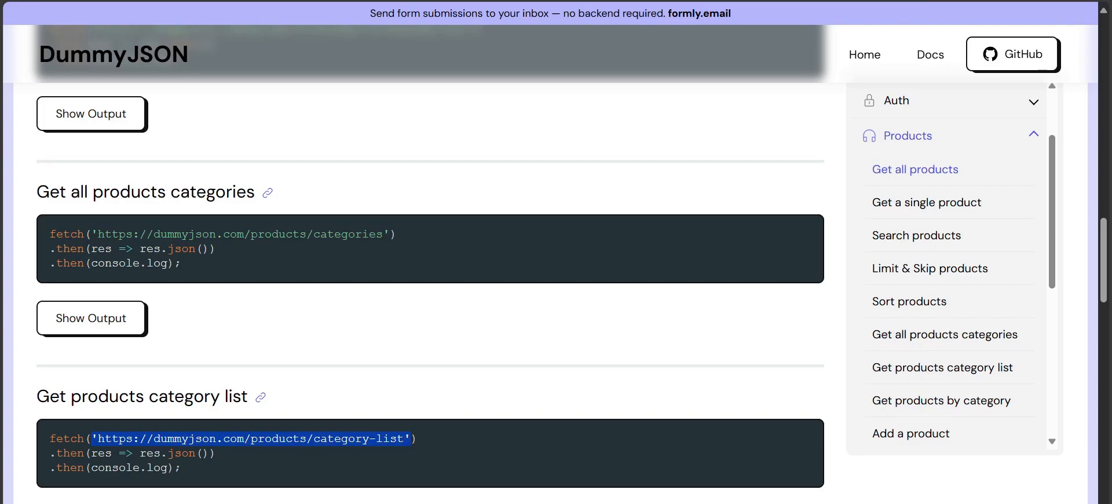
pyautogui.scroll(-1, 432, 352)
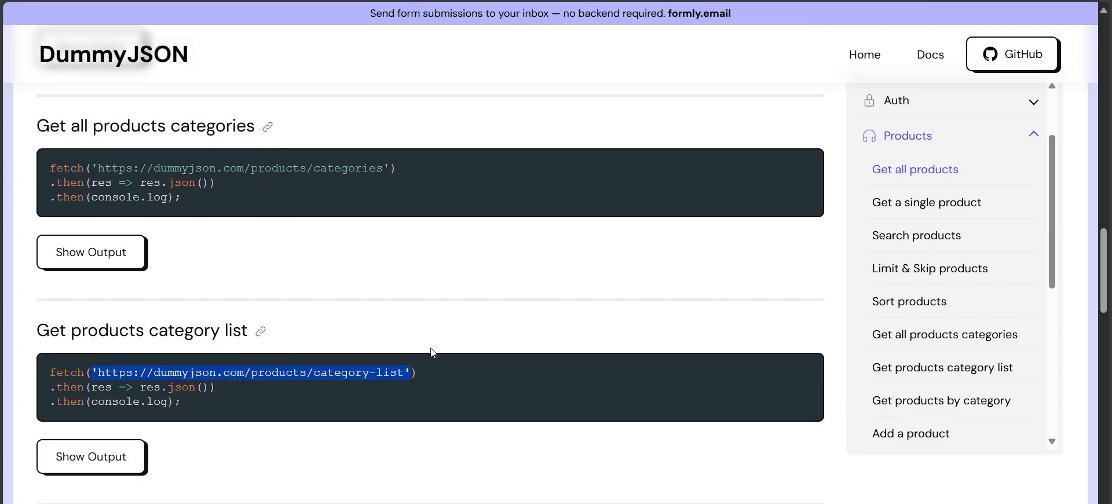
pyautogui.scroll(-1, 399, 302)
pyautogui.click(67, 420)
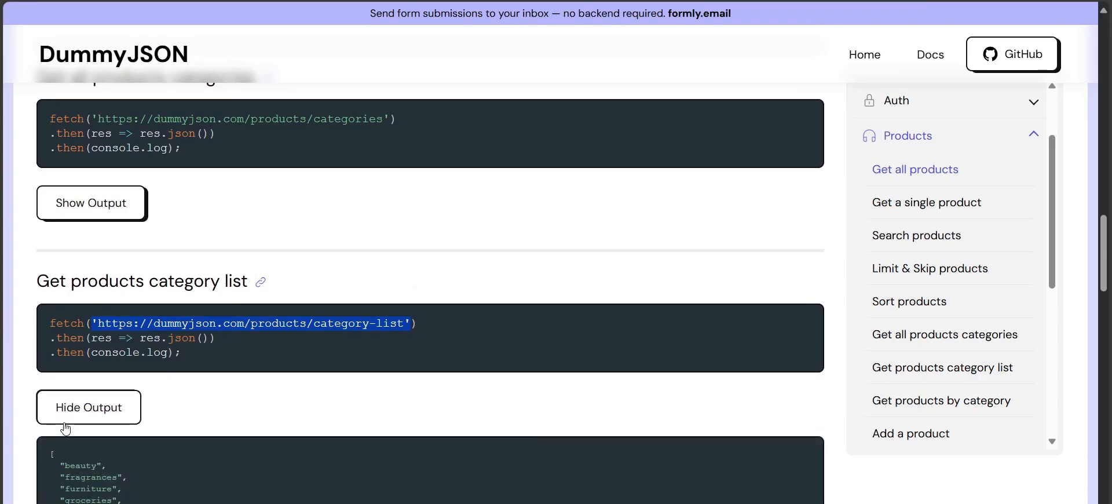
pyautogui.scroll(-2, 67, 426)
pyautogui.scroll(-1, 81, 315)
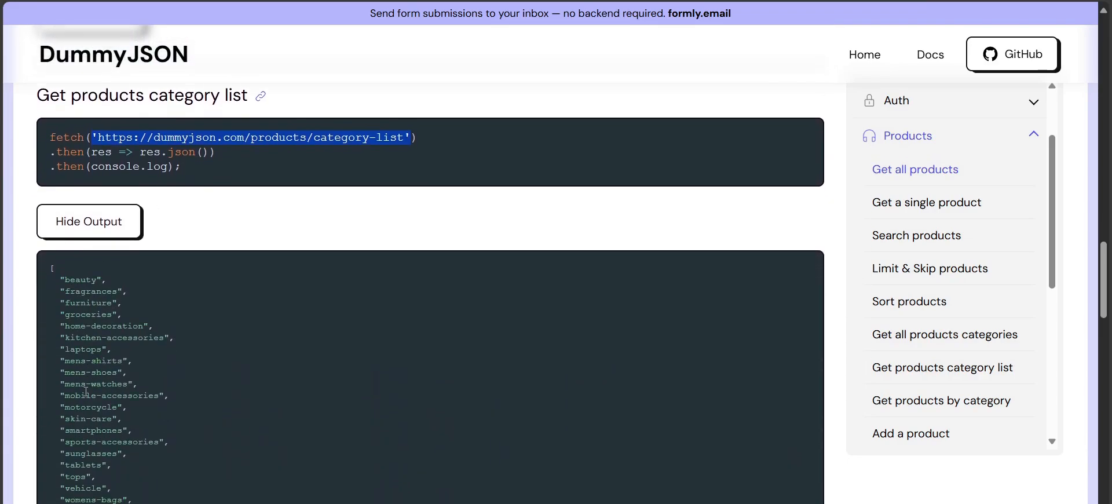
pyautogui.scroll(-1, 86, 392)
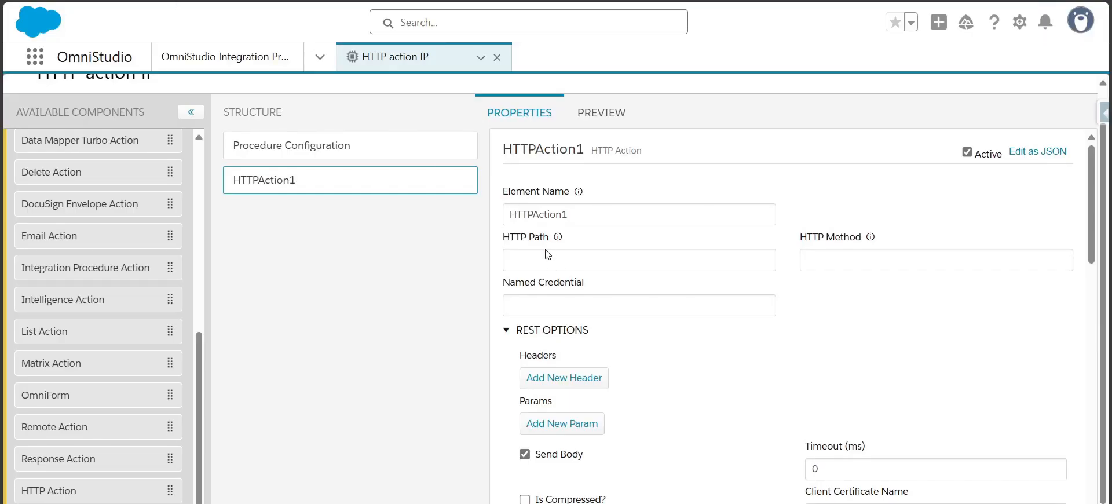
pyautogui.click(550, 262)
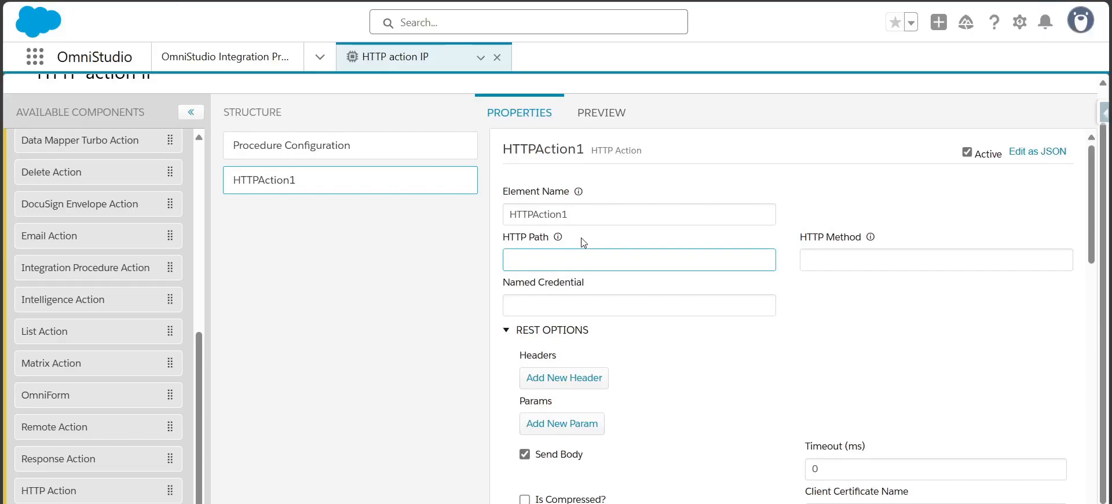
pyautogui.write("'https://dummyjson.com/products/category-list'")
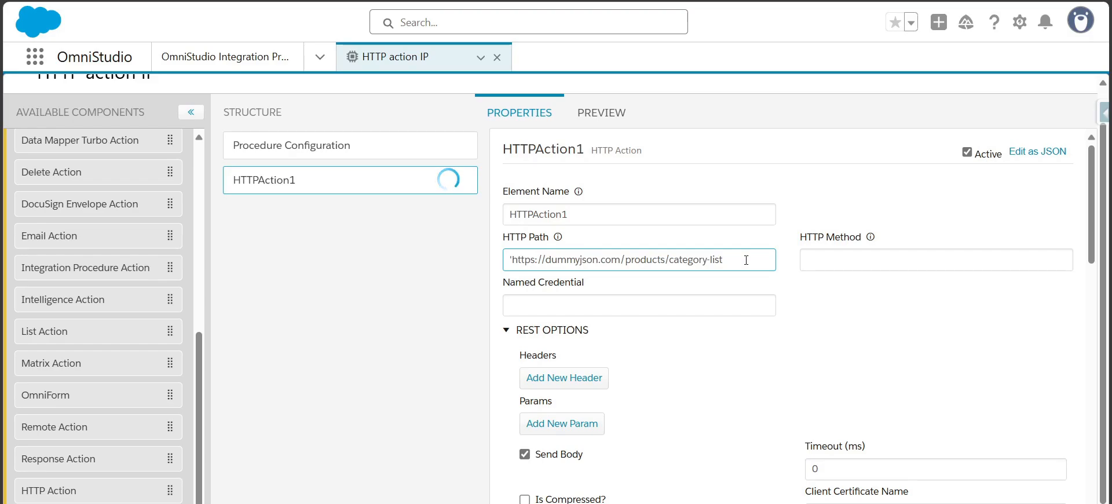
pyautogui.click(515, 260)
pyautogui.press('BackSpace')
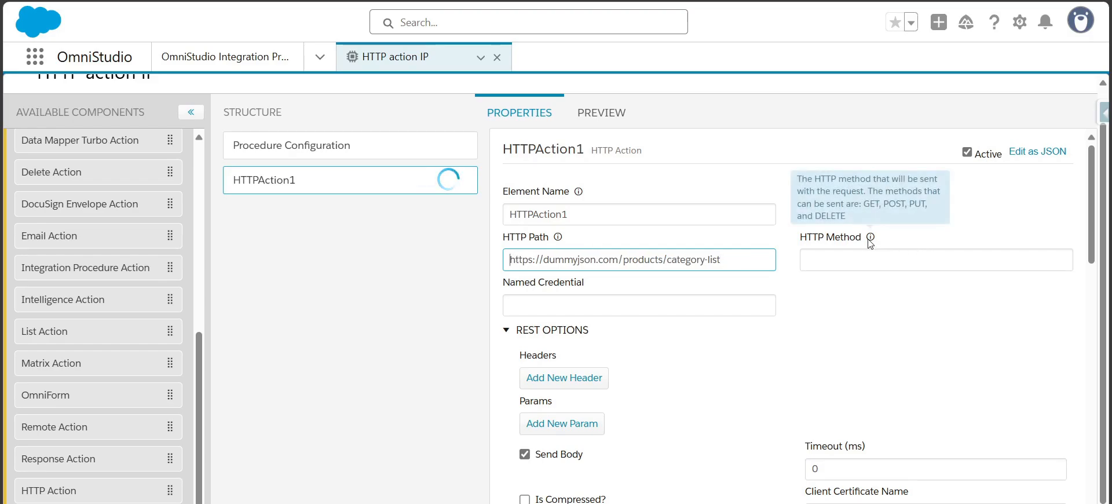
pyautogui.click(847, 266)
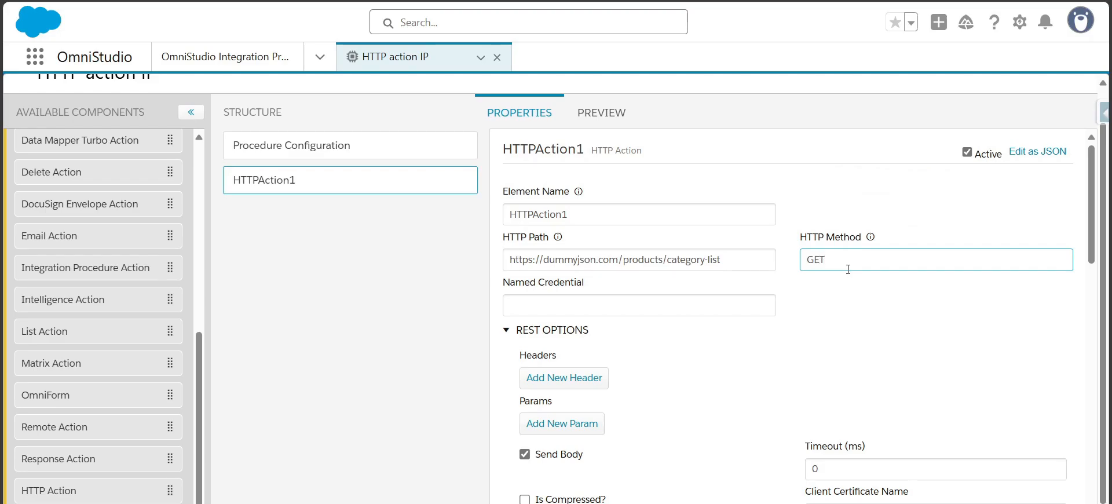
pyautogui.moveTo(871, 238)
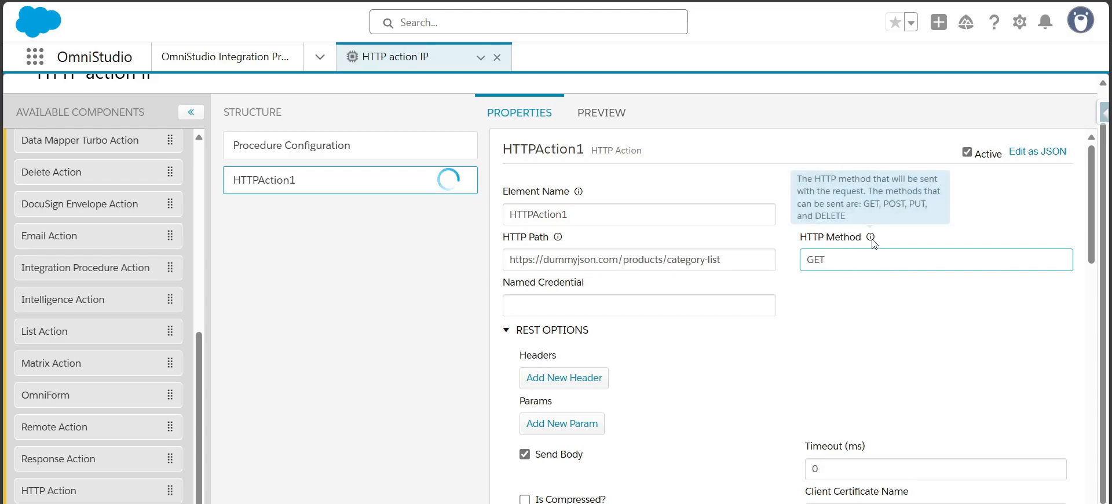
# - Add a Response Action to the procedure structure below HTTPAction1
pyautogui.scroll(-3, 1087, 246)
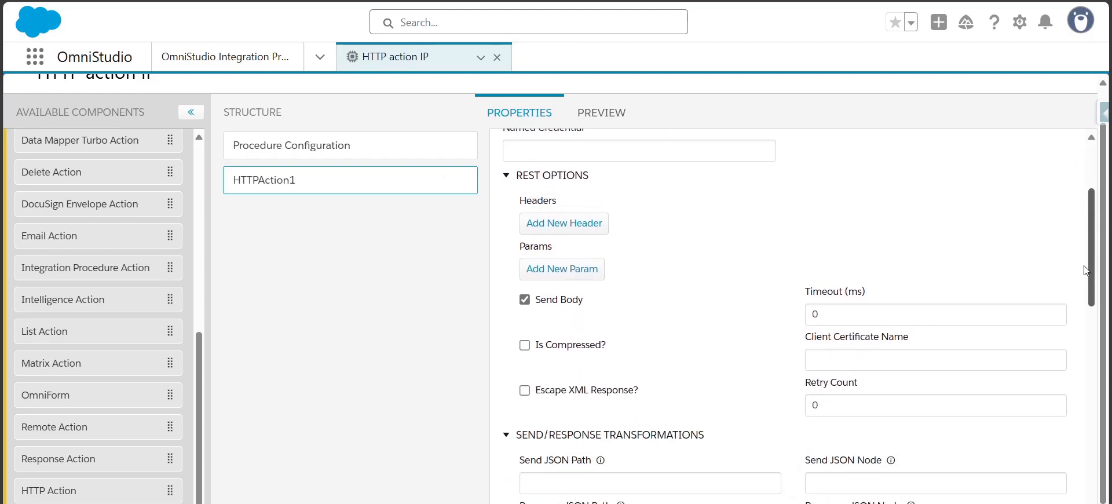
pyautogui.scroll(-4, 1086, 270)
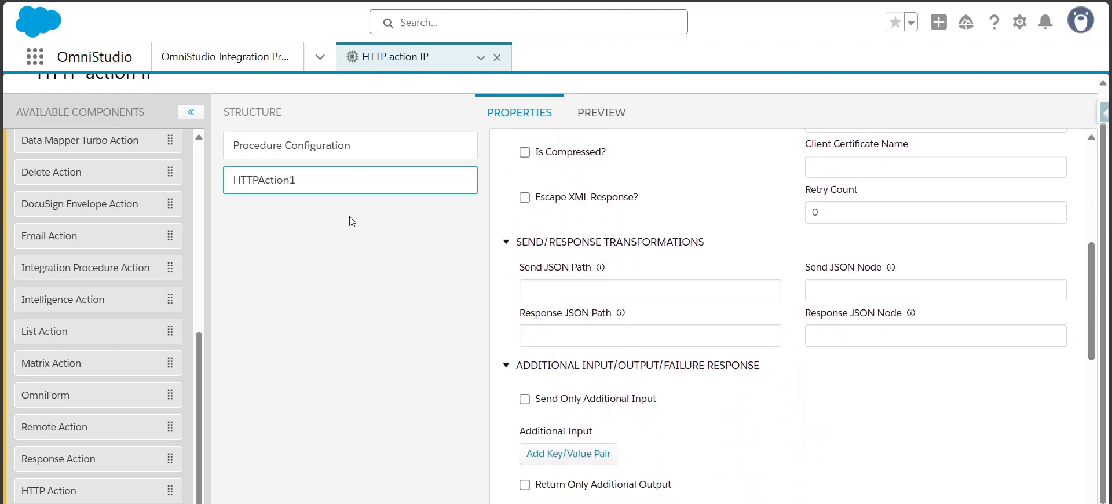
pyautogui.moveTo(148, 458); pyautogui.dragTo(365, 249)
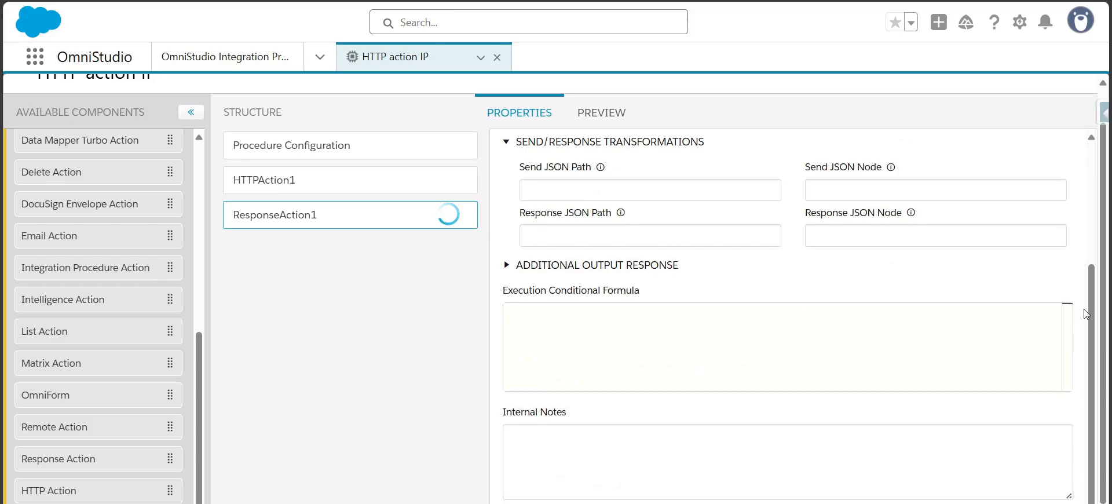
# - Copy the HTTP Action's element name, HTTPAction1, from its properties
pyautogui.click(360, 181)
pyautogui.click(646, 220)
pyautogui.hotkey('ctrl', 'a')
pyautogui.hotkey('ctrl', 'c')
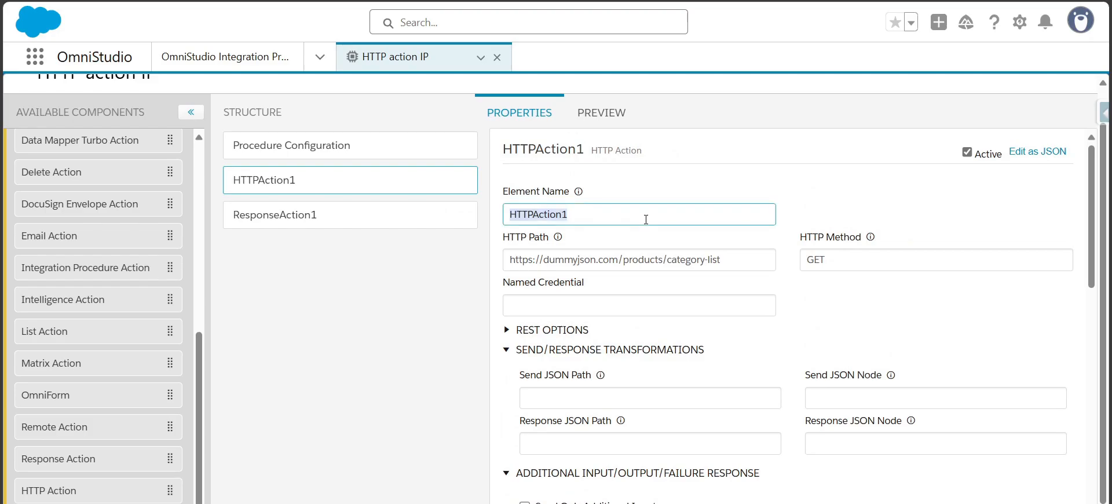
# - Add an additional output pair to the Response Action with the key Category List and the value %HTTPAction1%
pyautogui.click(388, 215)
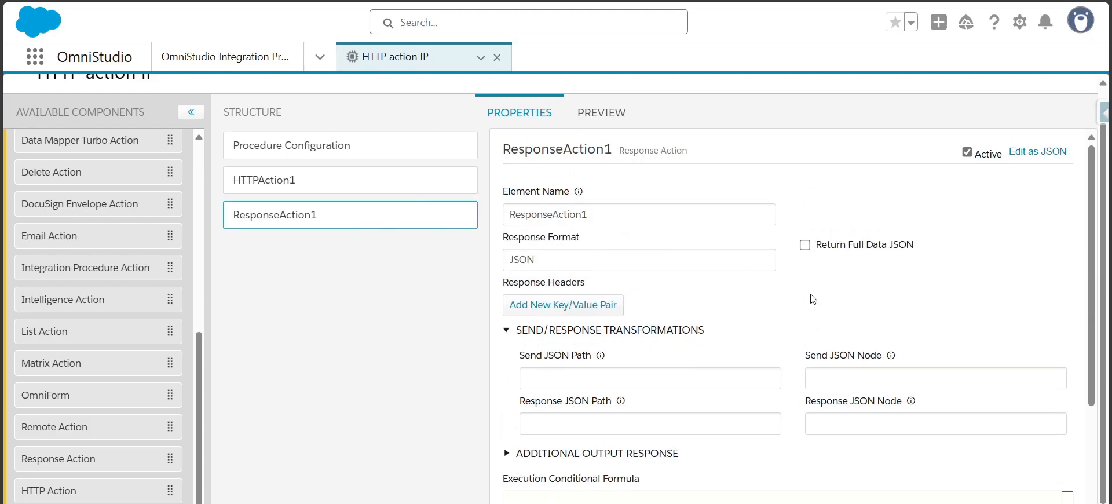
pyautogui.scroll(-3, 1086, 259)
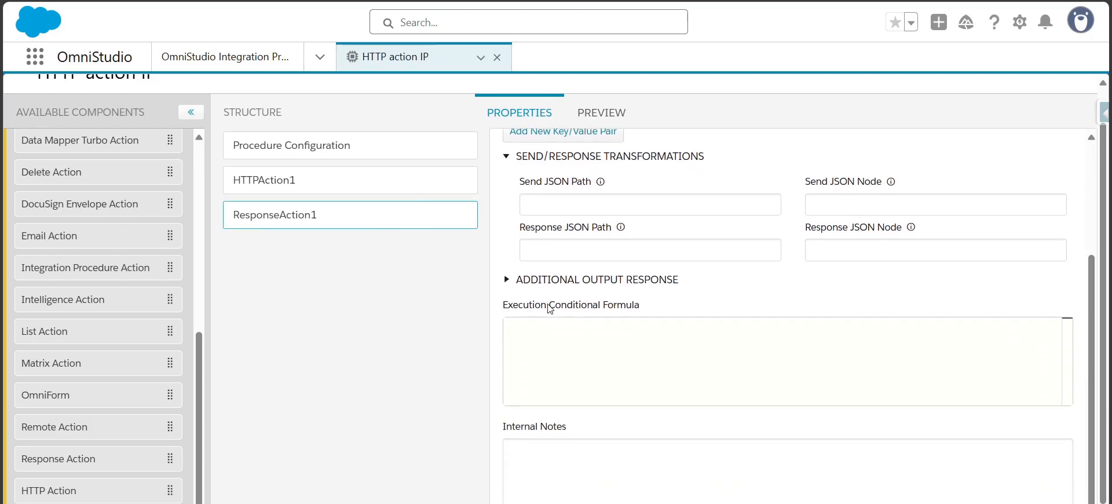
pyautogui.click(506, 281)
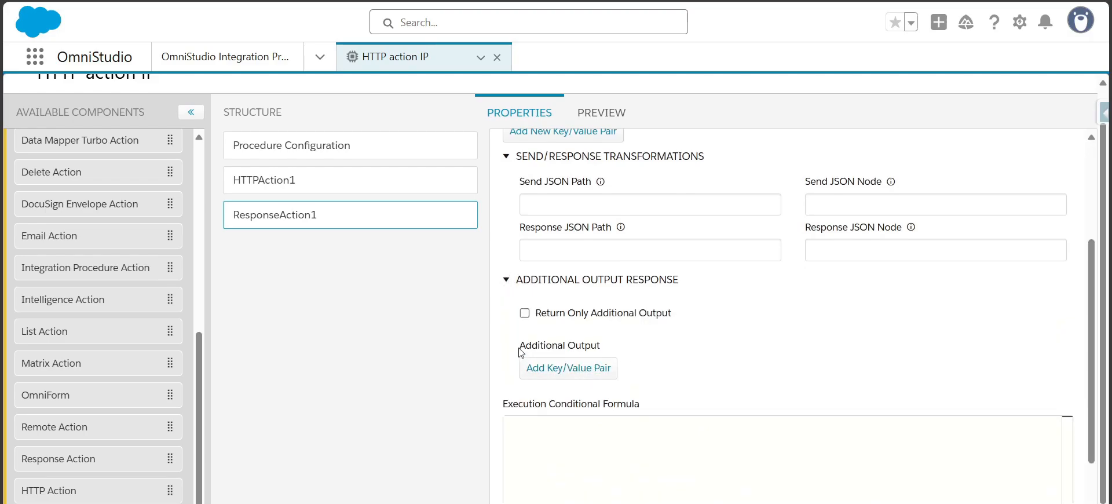
pyautogui.moveTo(520, 347); pyautogui.dragTo(602, 346)
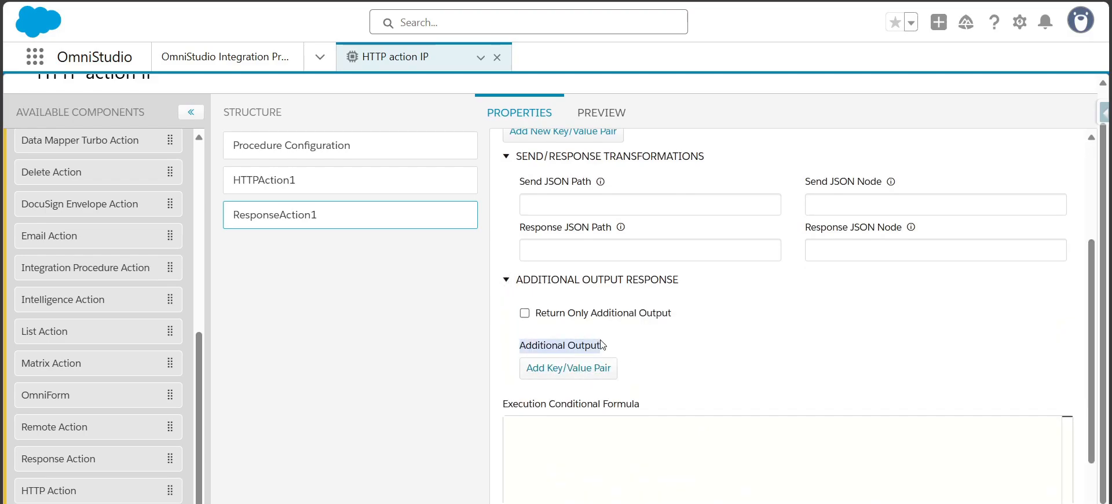
pyautogui.click(593, 371)
pyautogui.click(670, 378)
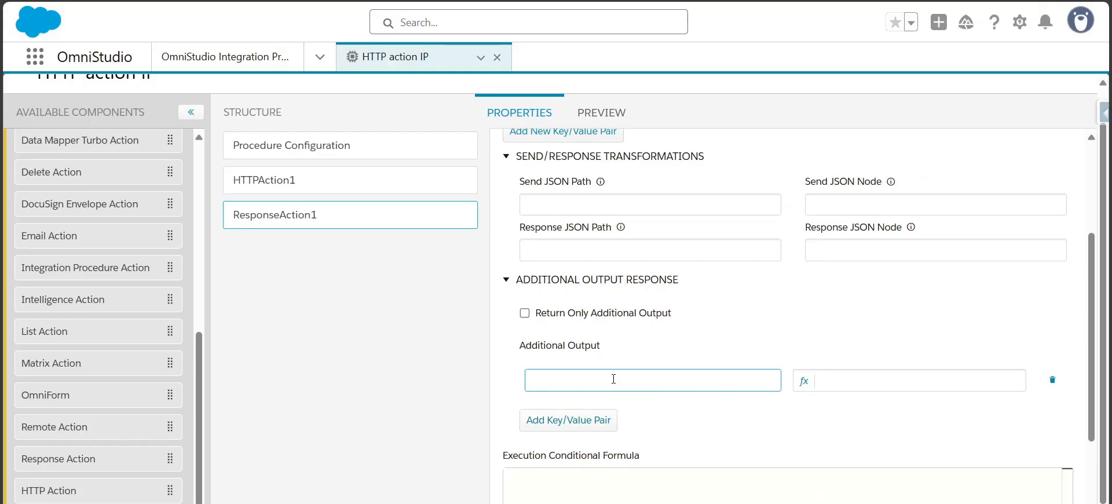
pyautogui.write('Category List')
pyautogui.press('Tab')
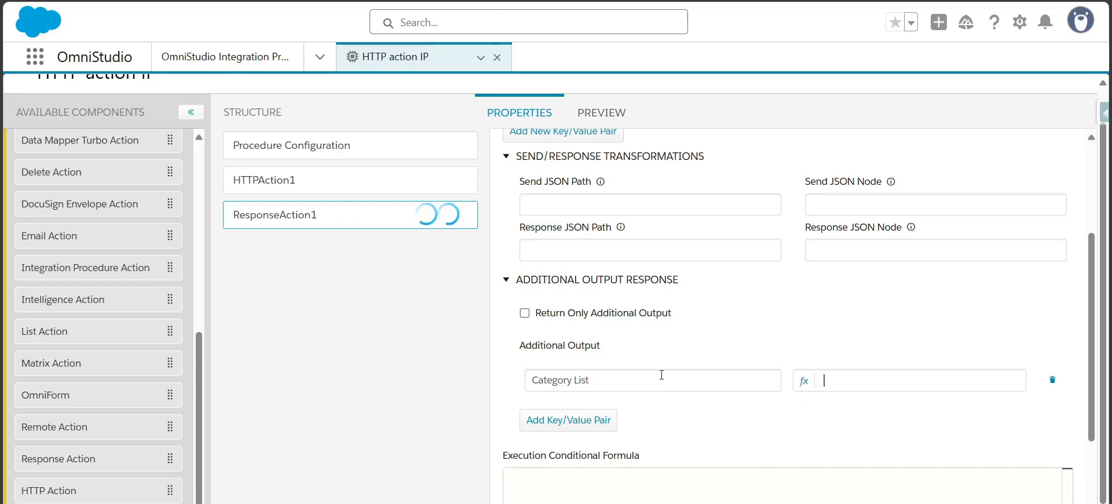
pyautogui.write('%%')
pyautogui.hotkey('ctrl', 'v')
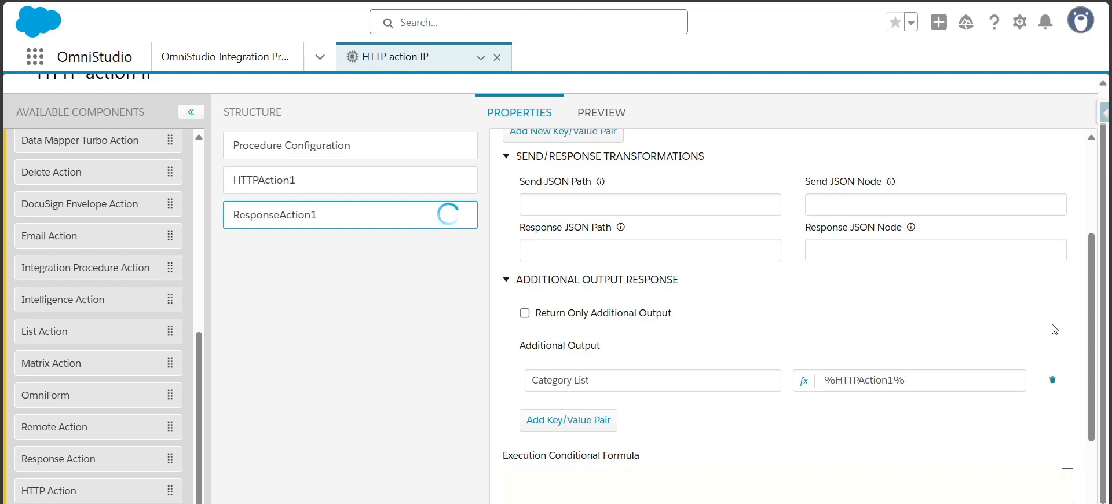
pyautogui.click(602, 112)
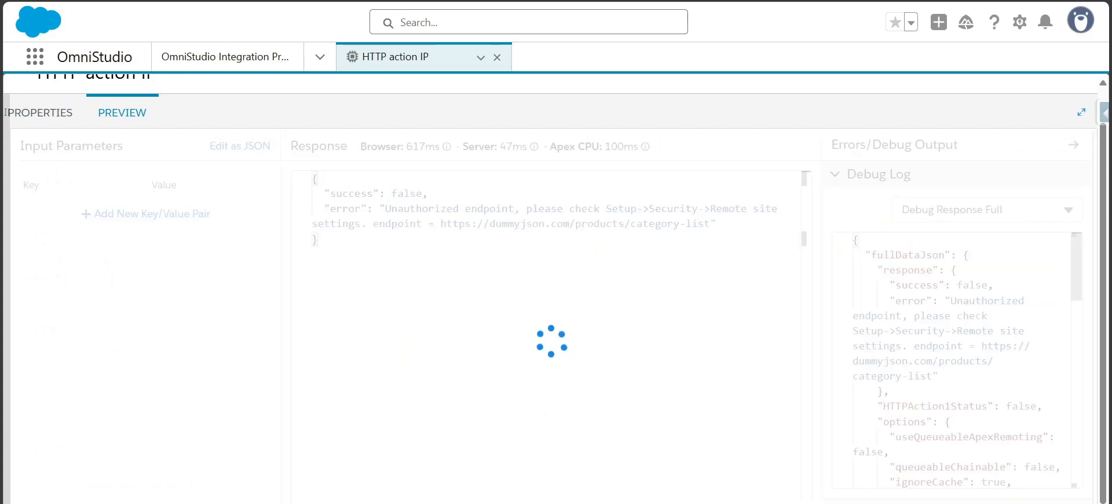
pyautogui.moveTo(387, 208); pyautogui.dragTo(520, 209)
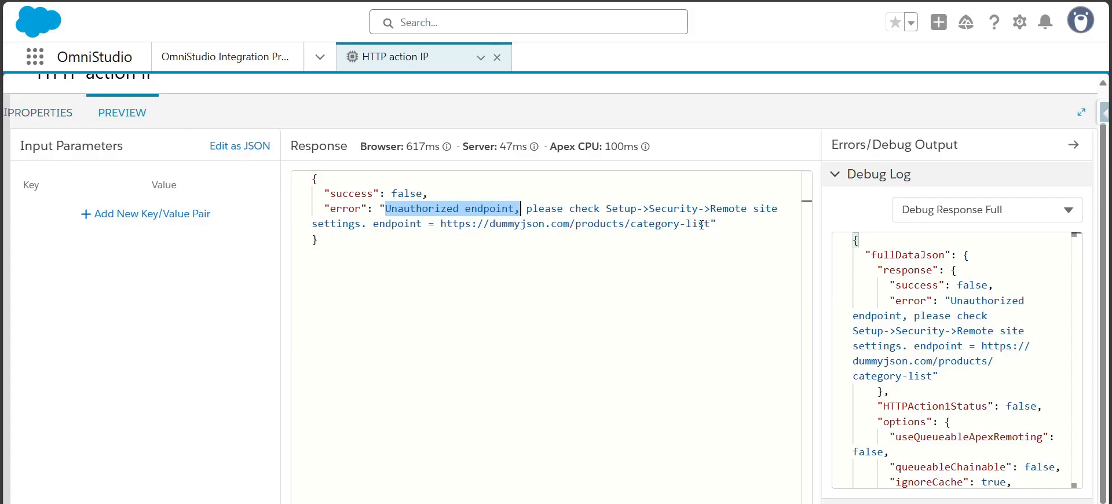
pyautogui.moveTo(711, 224); pyautogui.dragTo(576, 224)
pyautogui.hotkey('ctrl', 'c')
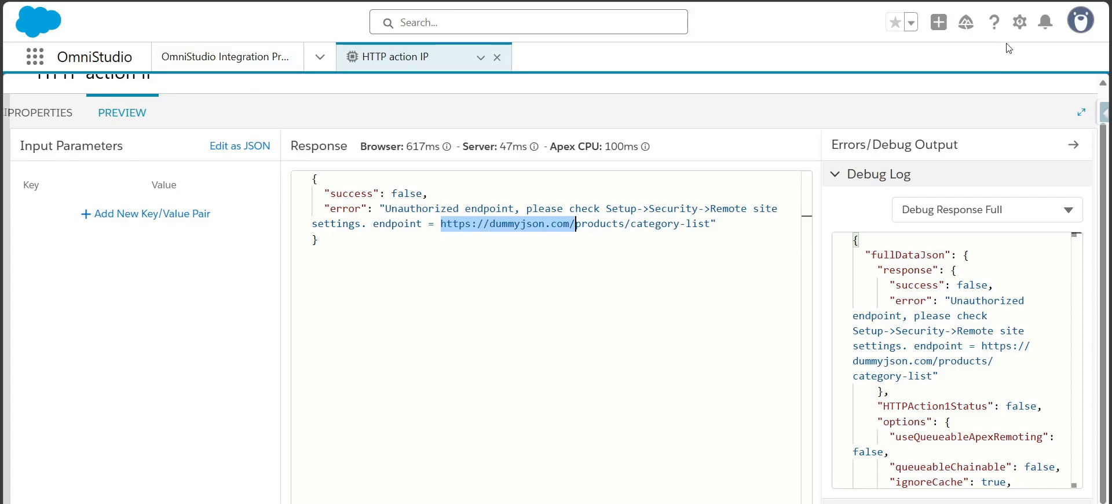
# - Open Salesforce Setup, search for "remote" and go to Remote Site Settings
pyautogui.click(1020, 22)
pyautogui.click(965, 88)
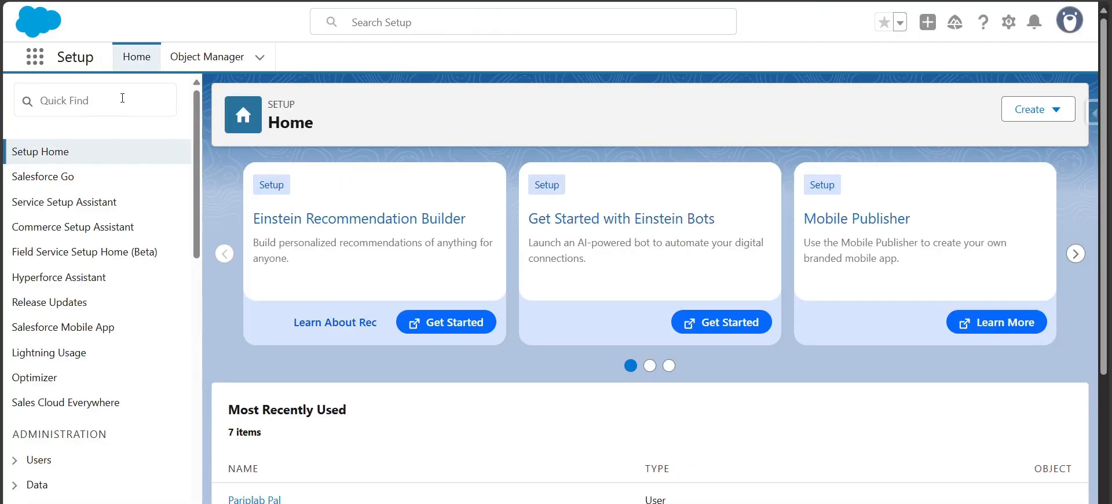
pyautogui.click(122, 98)
pyautogui.write('remote')
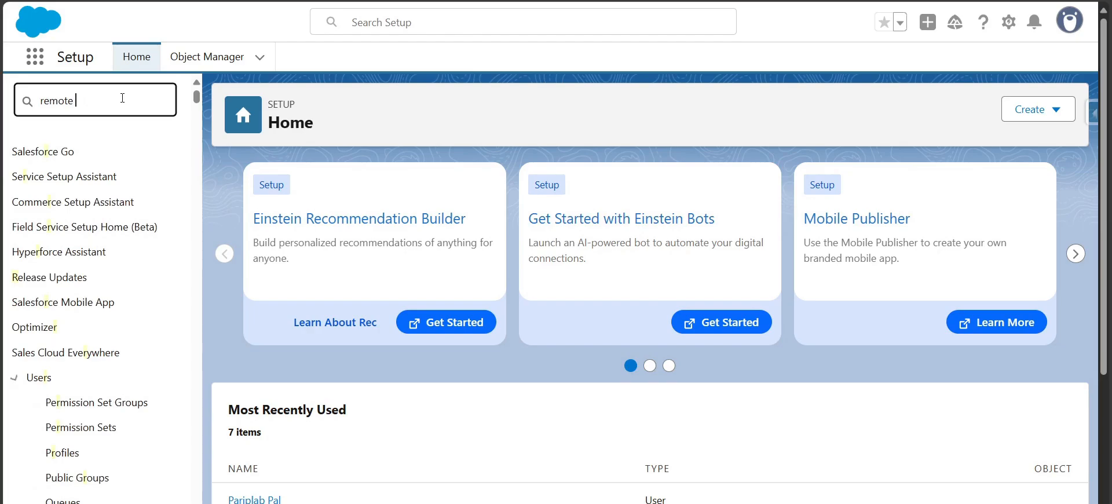
pyautogui.click(106, 230)
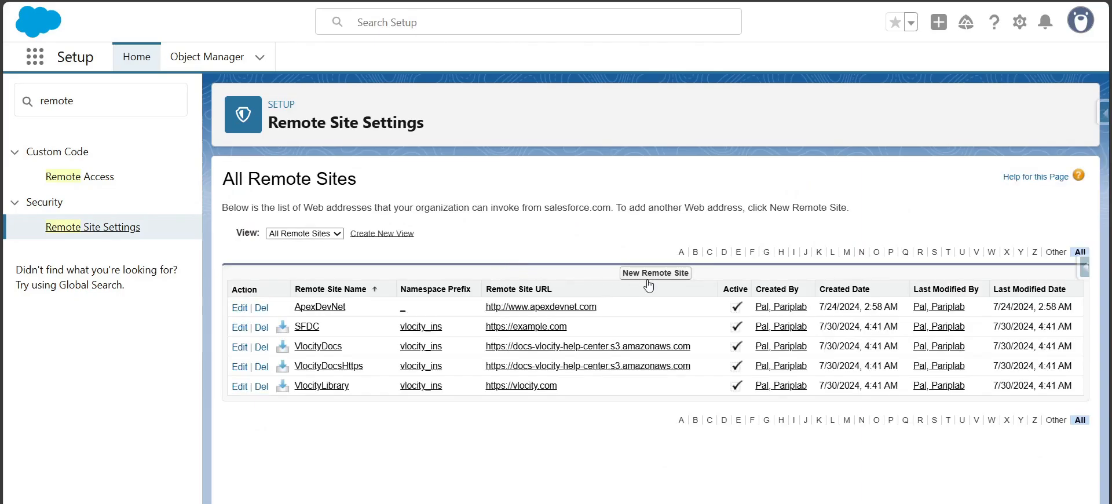
pyautogui.click(647, 277)
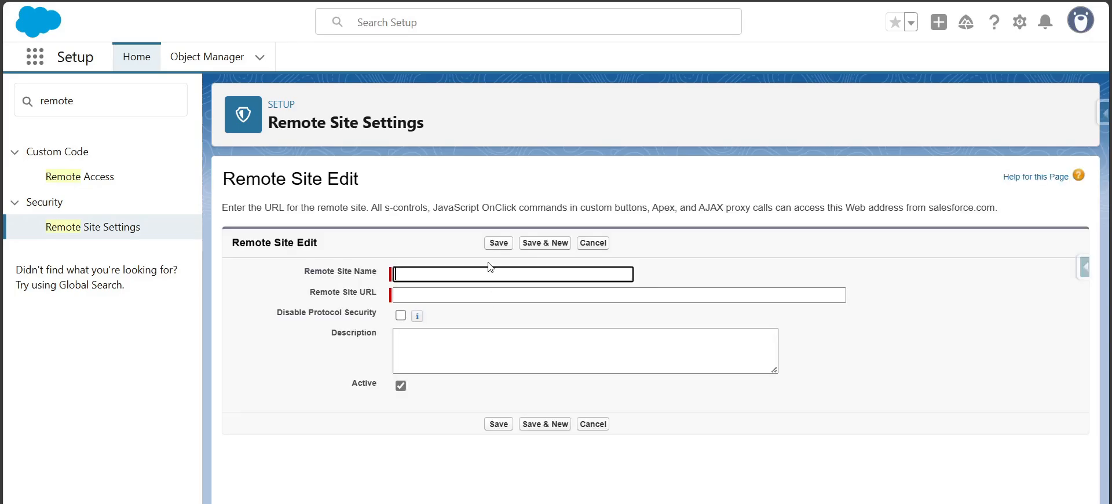
pyautogui.click(480, 294)
pyautogui.hotkey('ctrl', 'v')
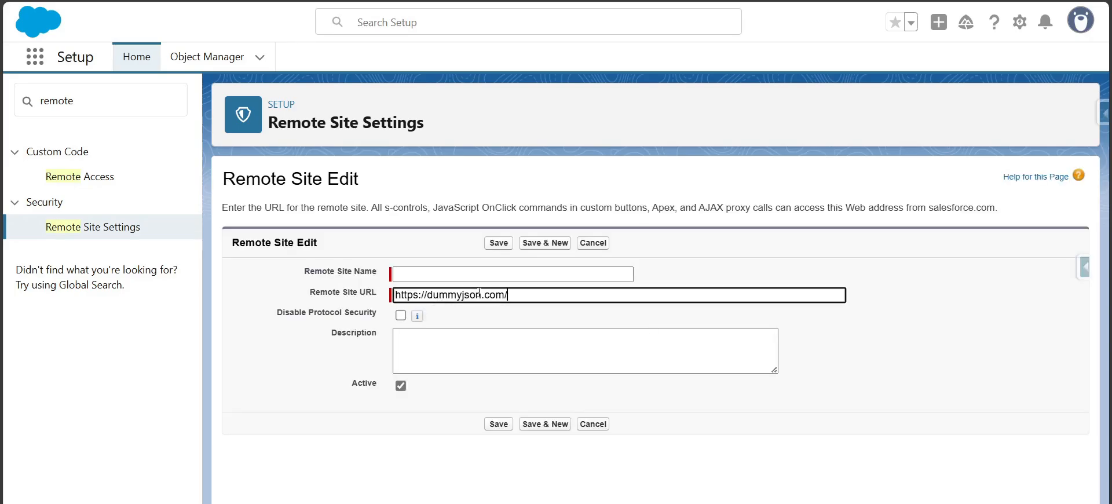
pyautogui.click(516, 268)
pyautogui.write('DummyJsoN')
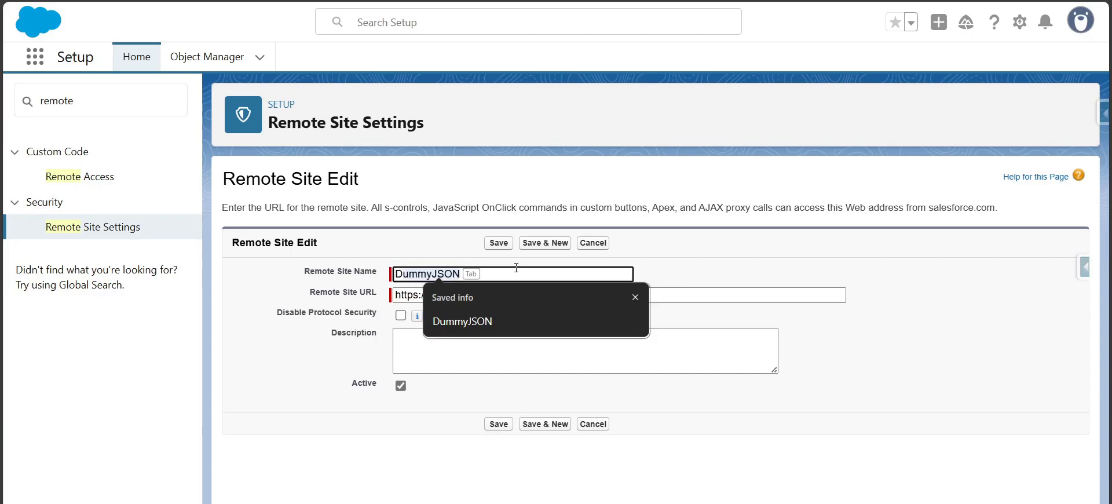
pyautogui.press('BackSpace')
pyautogui.write('n')
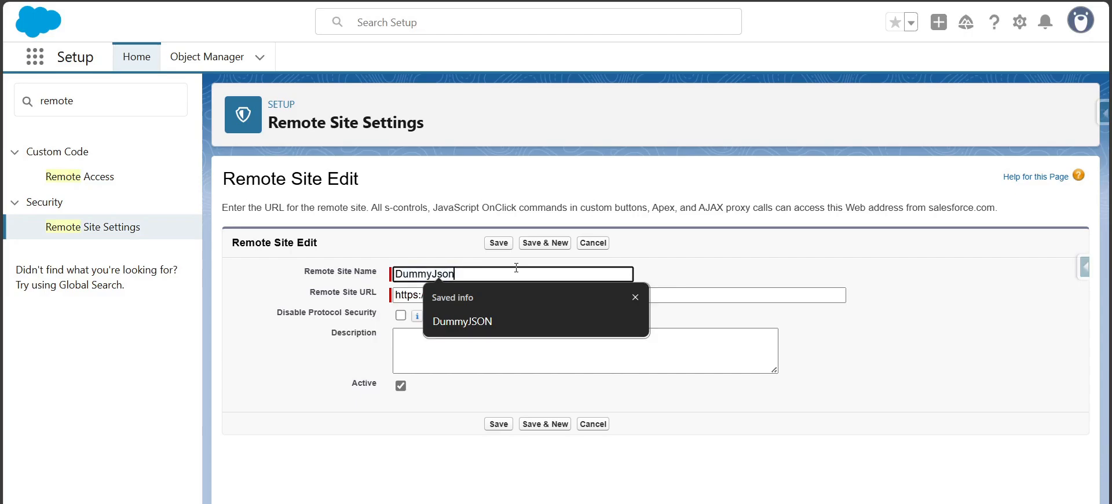
pyautogui.click(711, 258)
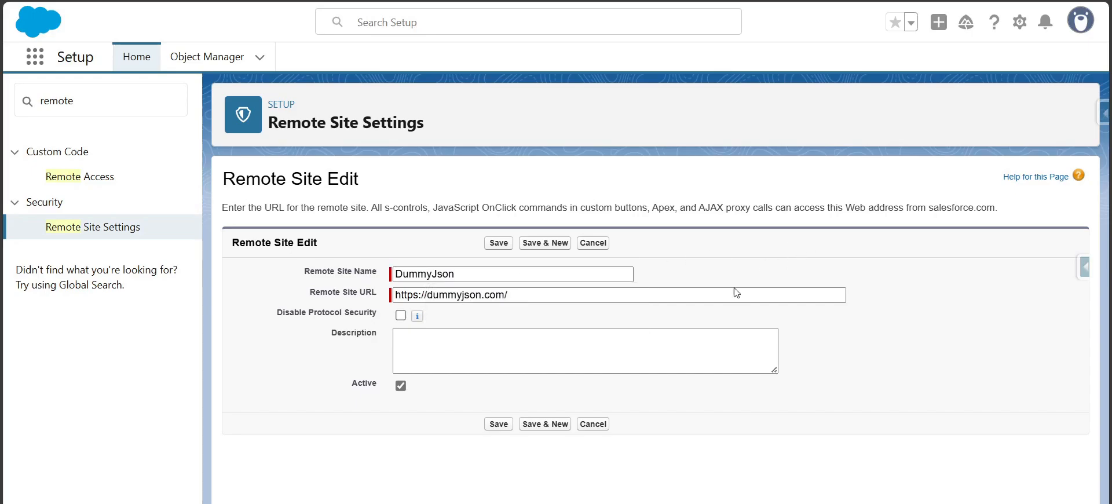
pyautogui.click(500, 244)
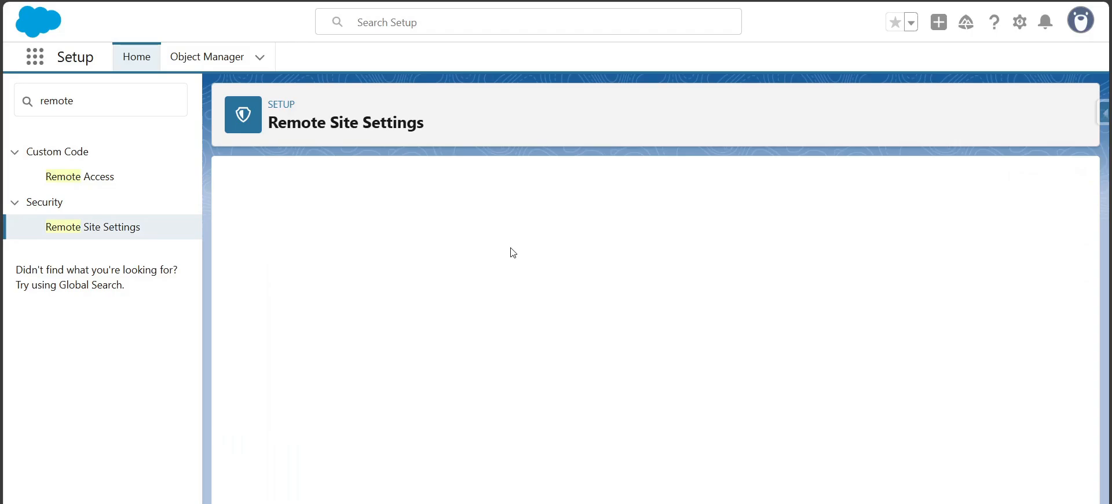
# - Return to the HTTP action IP in OmniStudio and run its preview again
pyautogui.click(141, 1)
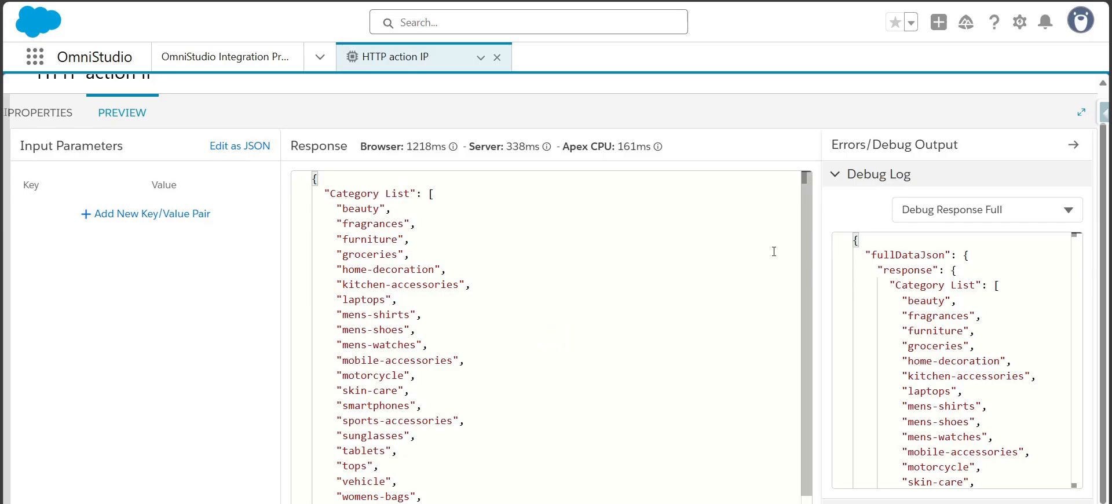
# - Examine the category list in the preview response, and return to the procedure's properties to review the HTTPAction1 path, method and transformation settings
pyautogui.scroll(-1, 805, 279)
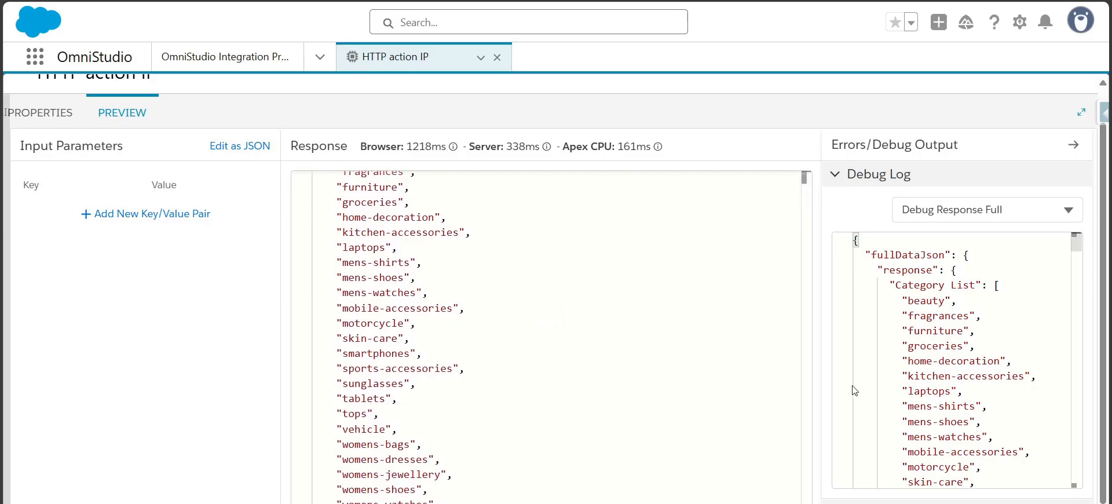
pyautogui.scroll(1, 805, 405)
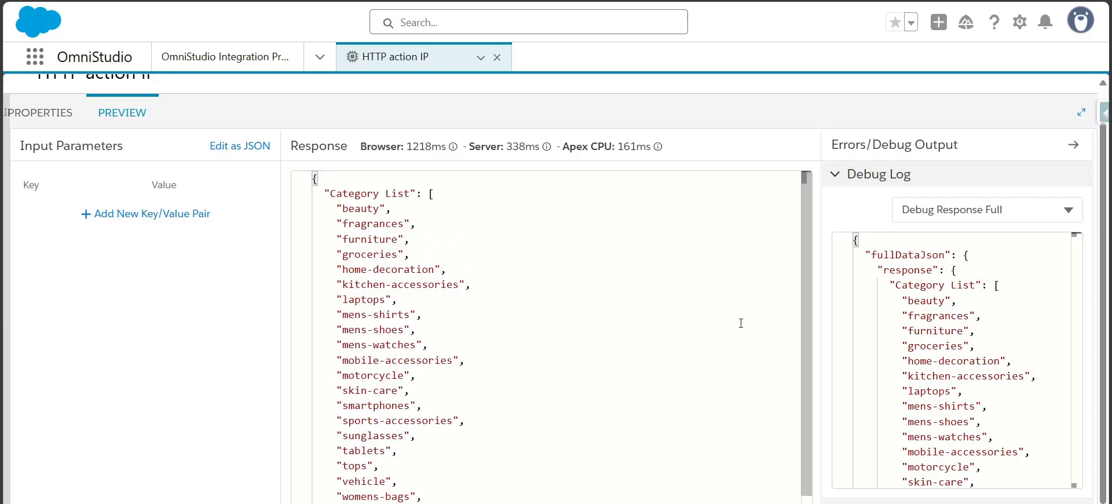
pyautogui.click(35, 104)
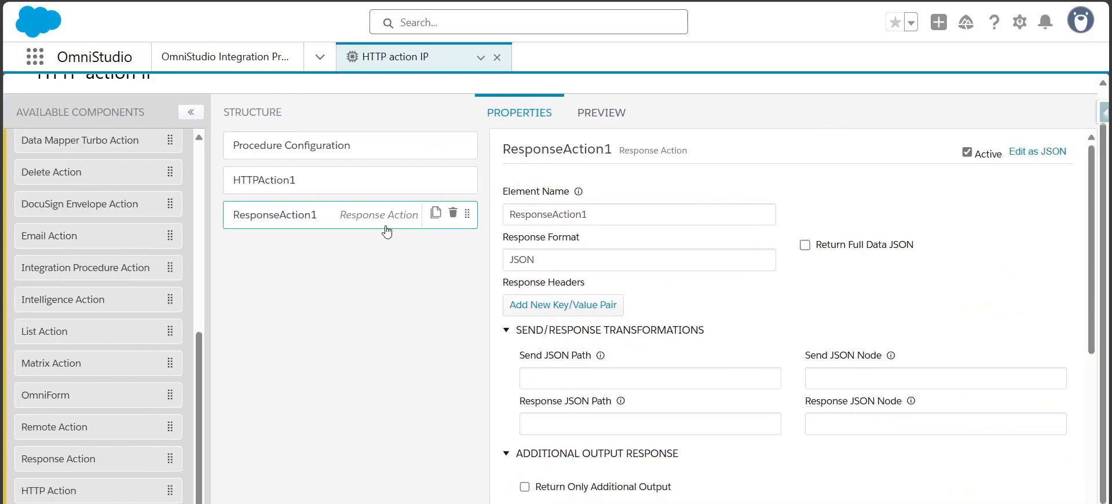
pyautogui.click(375, 189)
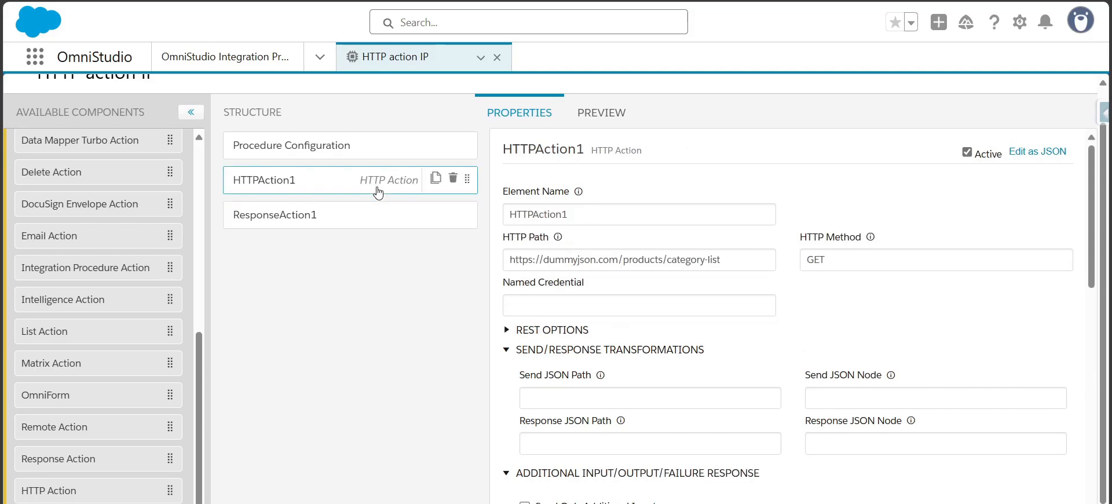
pyautogui.scroll(-2, 1092, 244)
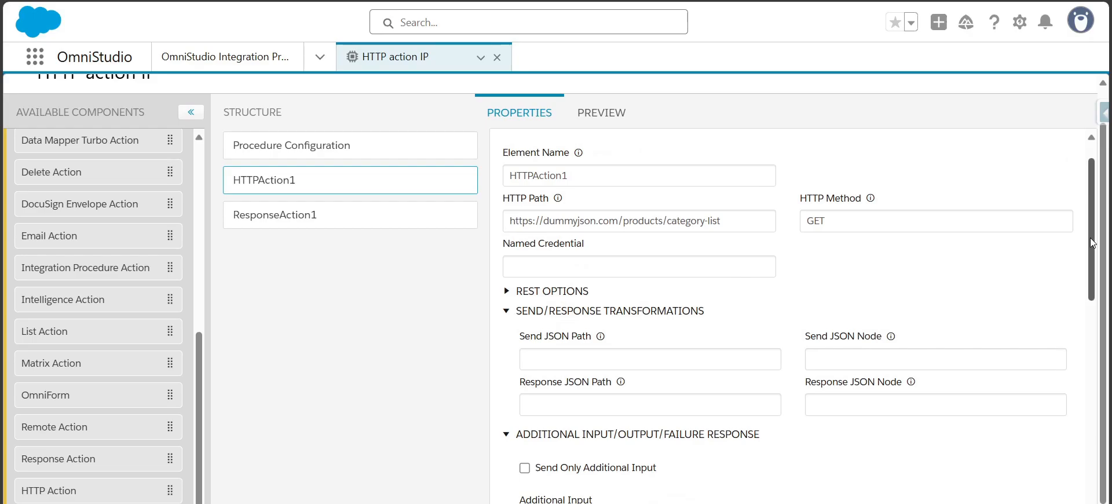
pyautogui.scroll(-2, 1093, 244)
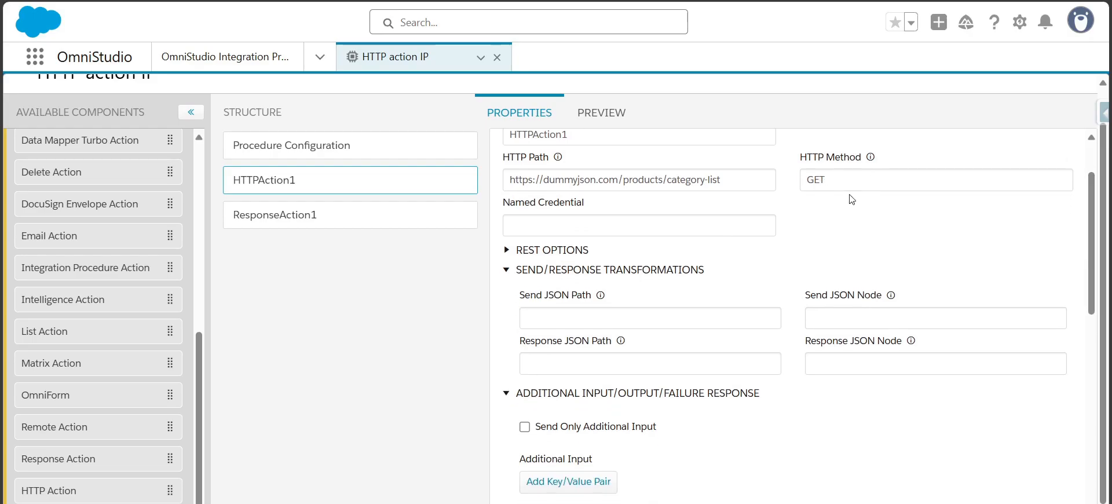